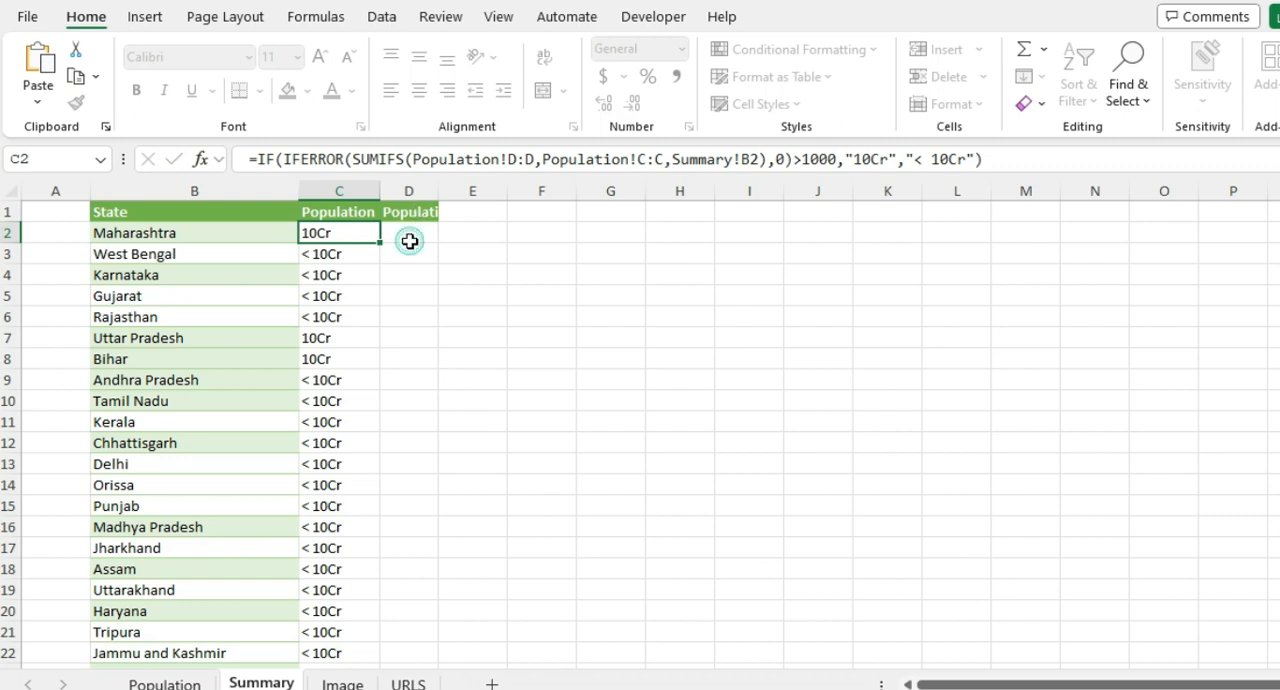
key(Right)
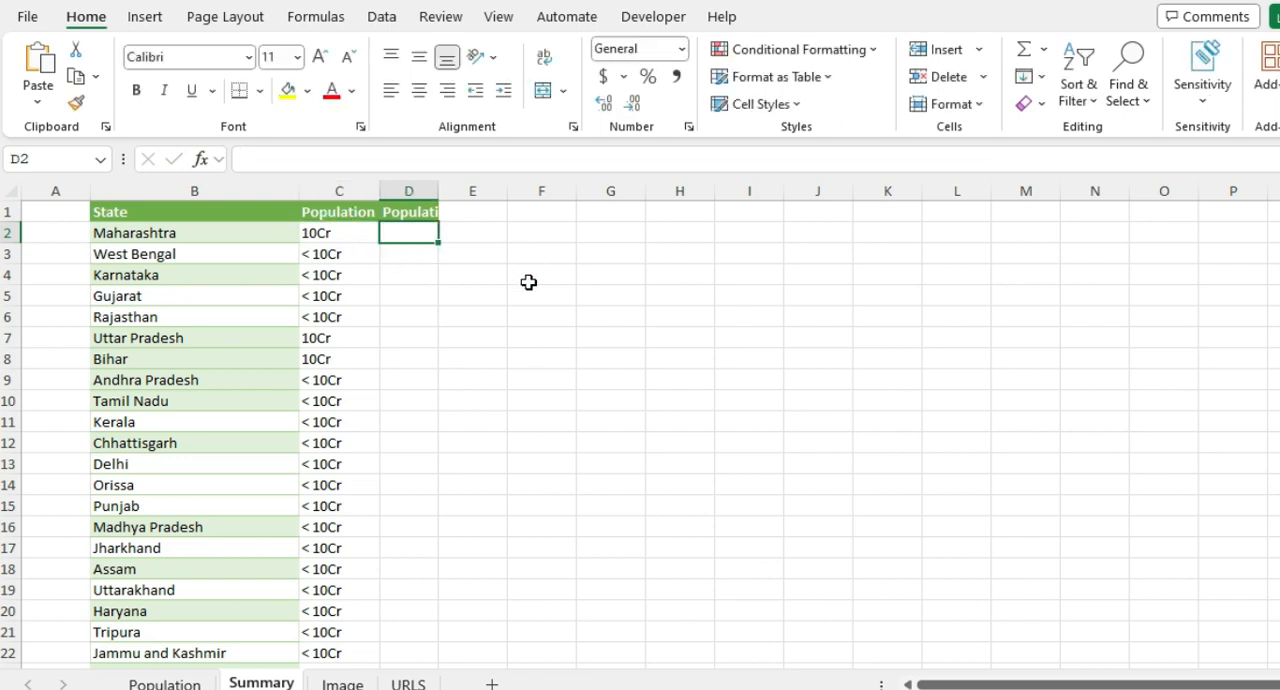
text(=if)
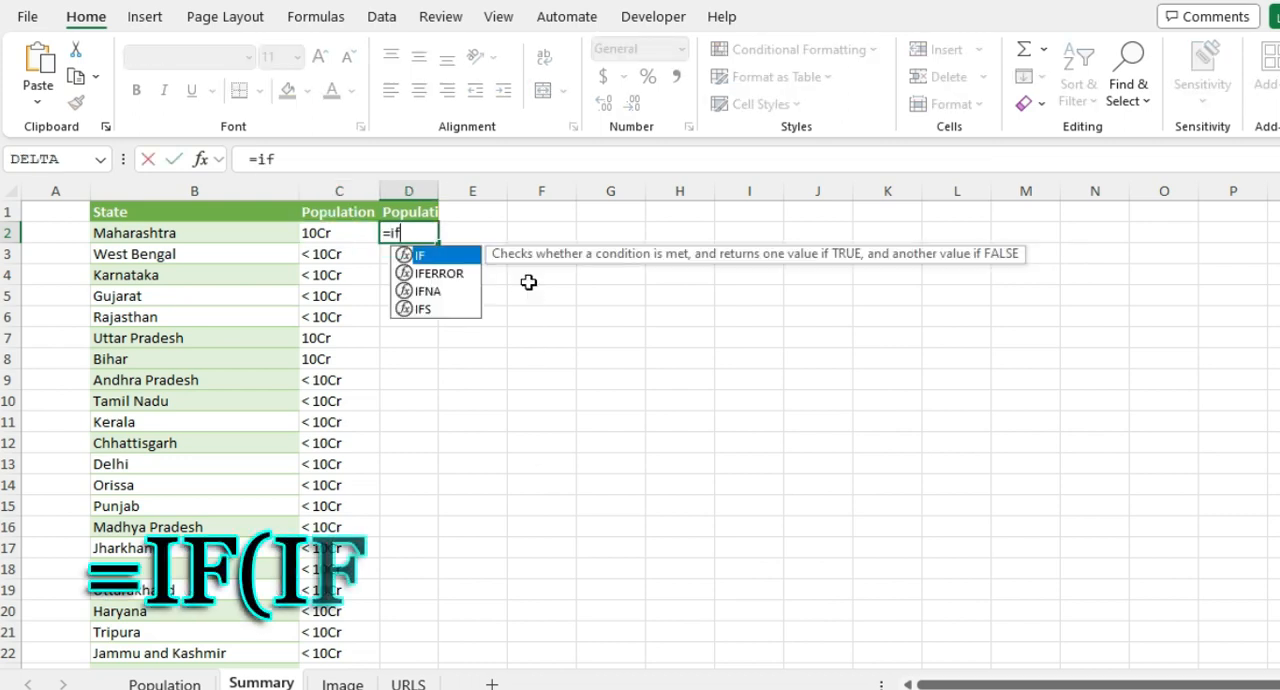
text((iferr)
key(Tab)
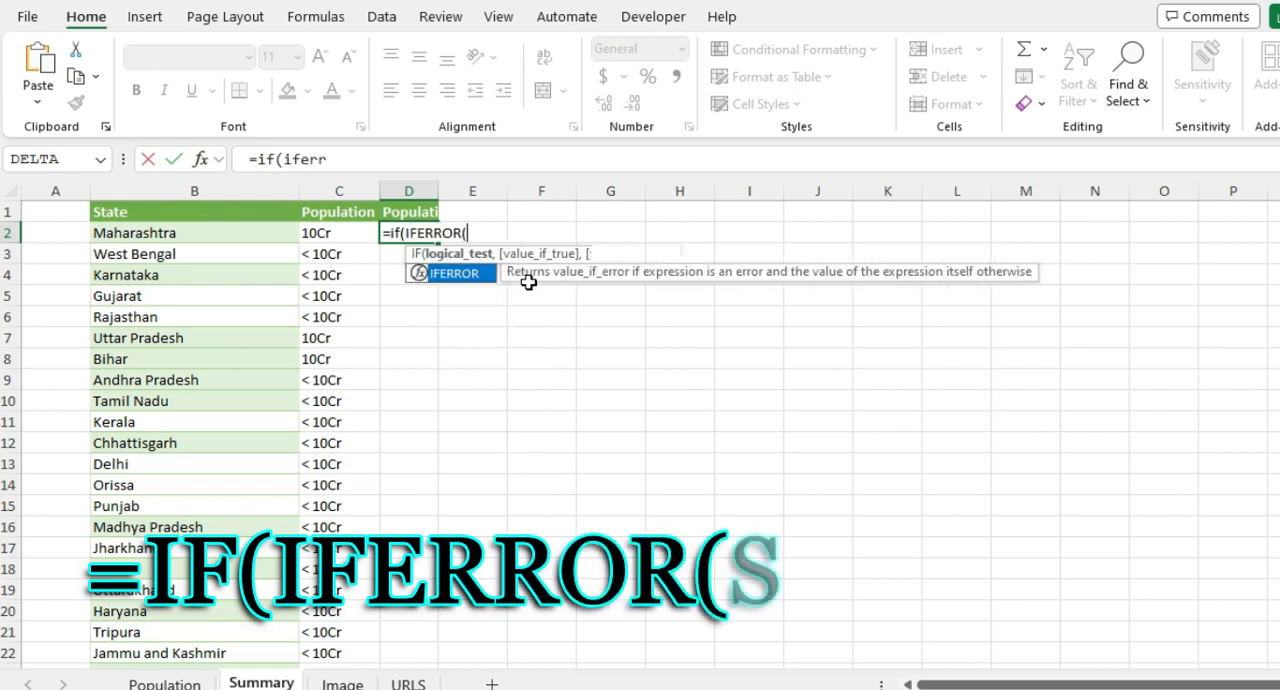
text((sumifs)
key(Tab)
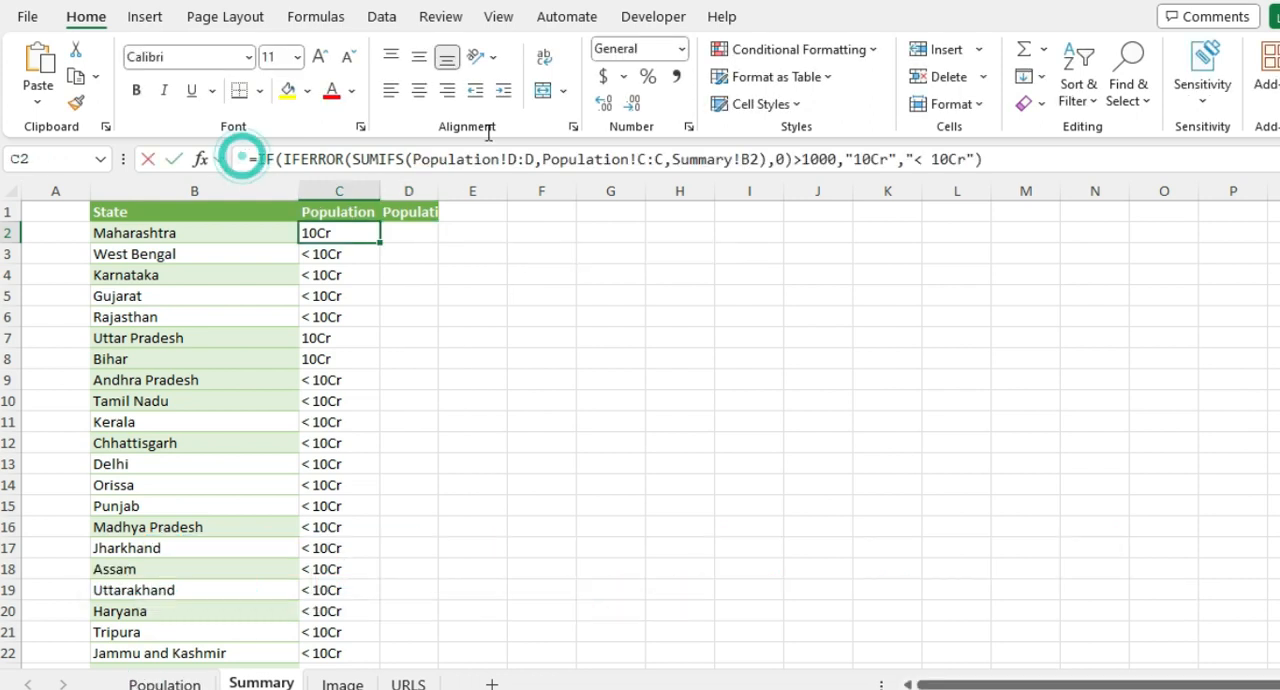
Step: Examine the full IF, IFERROR and SUMIFS formula in cell C2 of the Summary sheet without changing it
drag(246, 158, 1023, 145)
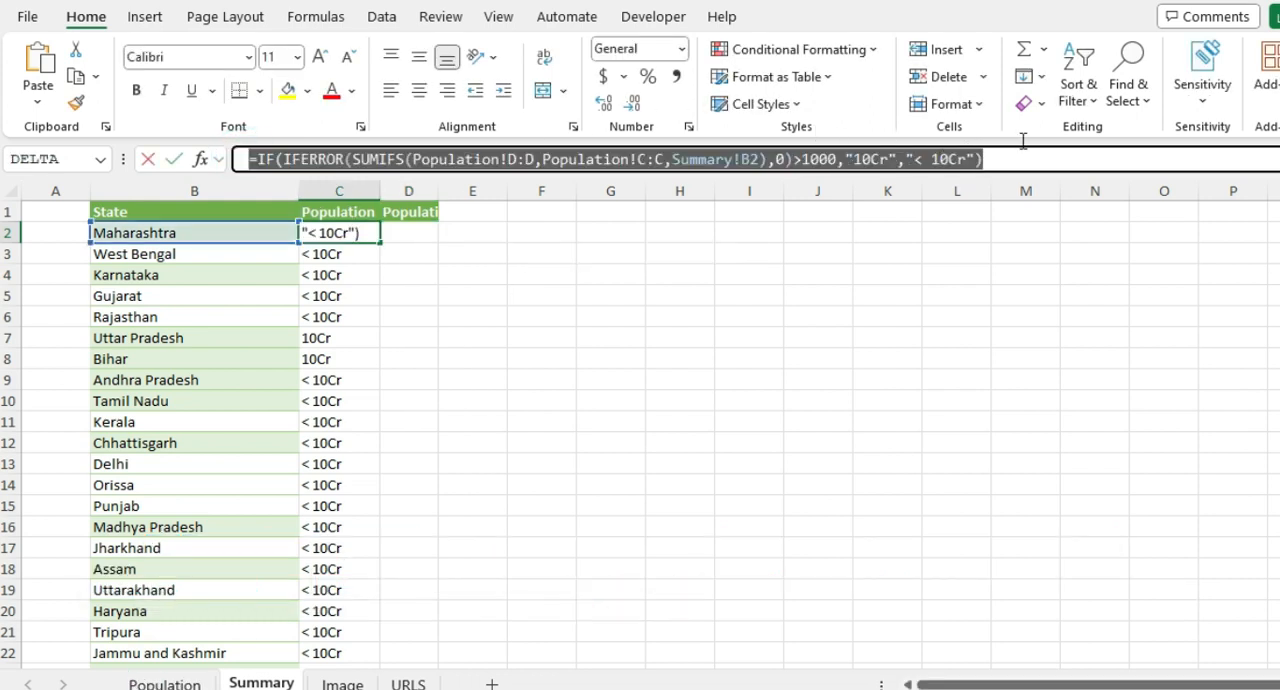
key(Escape)
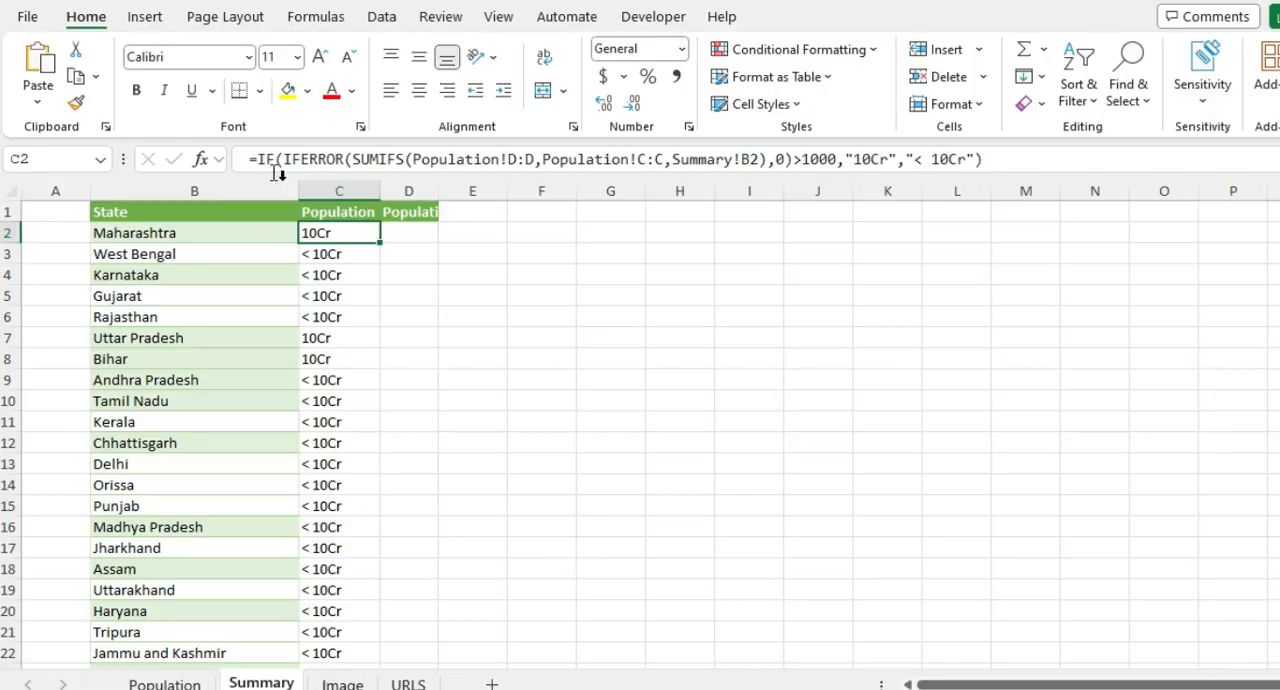
click(242, 157)
drag(768, 121, 993, 147)
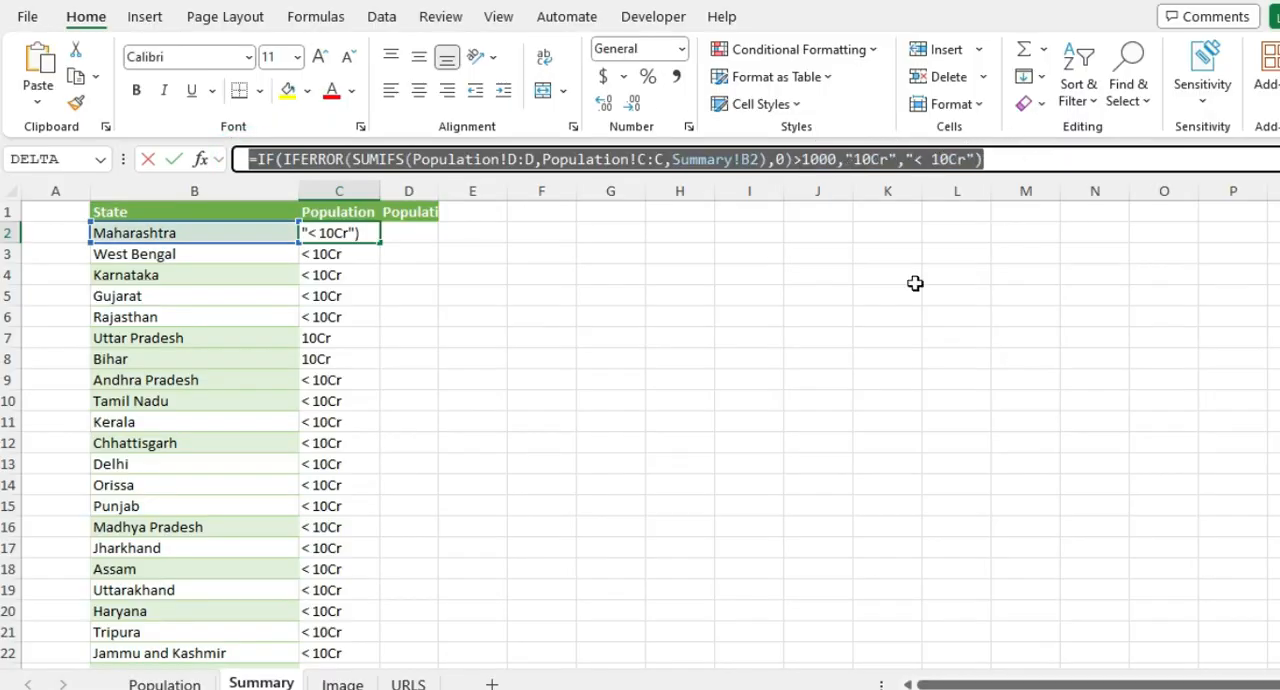
key(Escape)
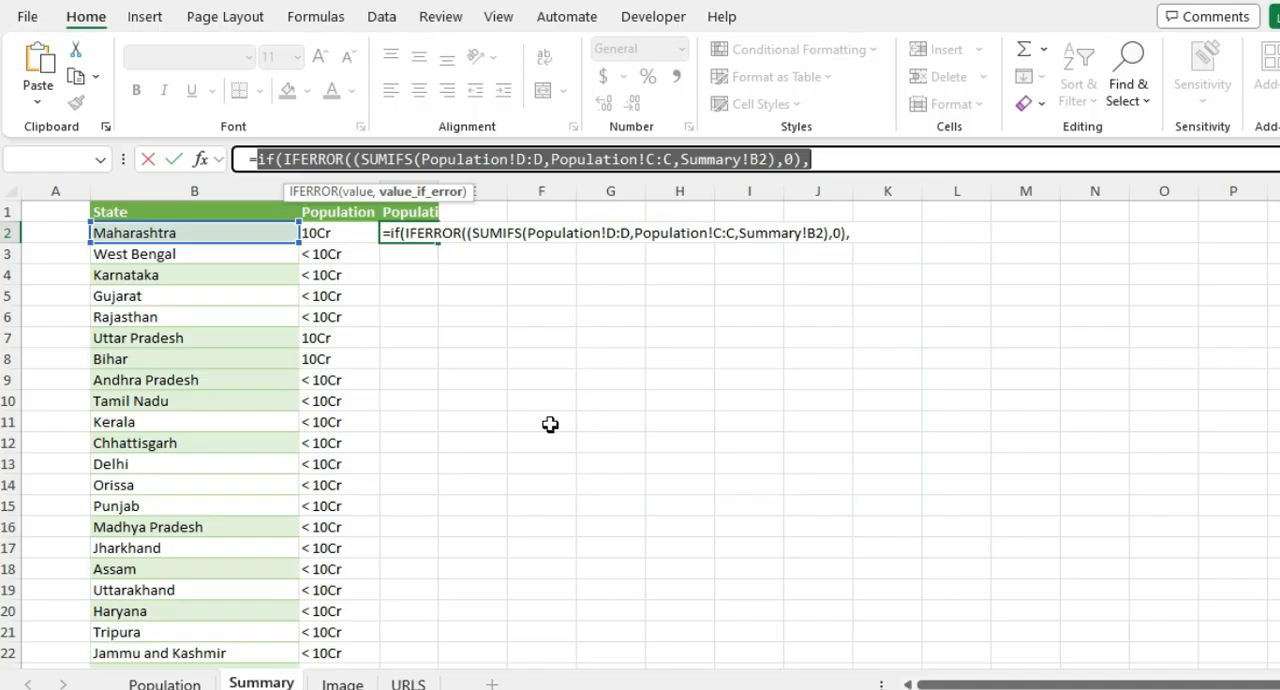
key(Escape)
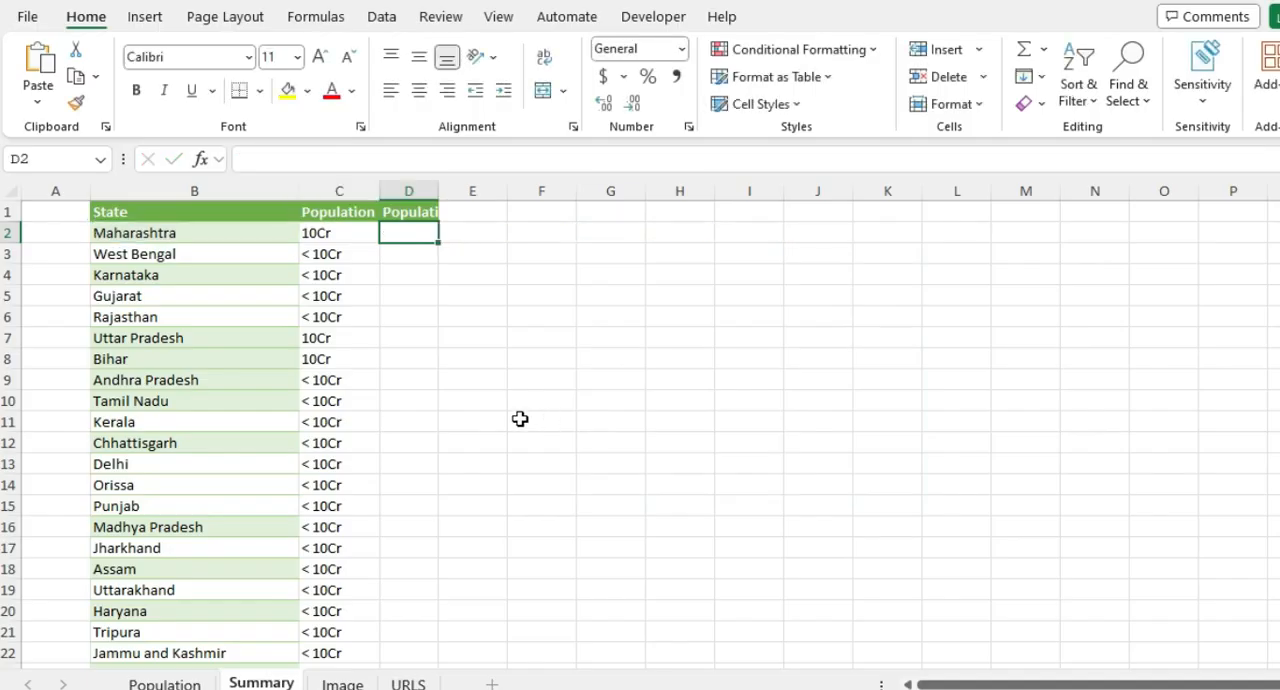
Step: Browse the functions suggested for a formula beginning with =sum in cell F6, leaving the cell empty
click(523, 316)
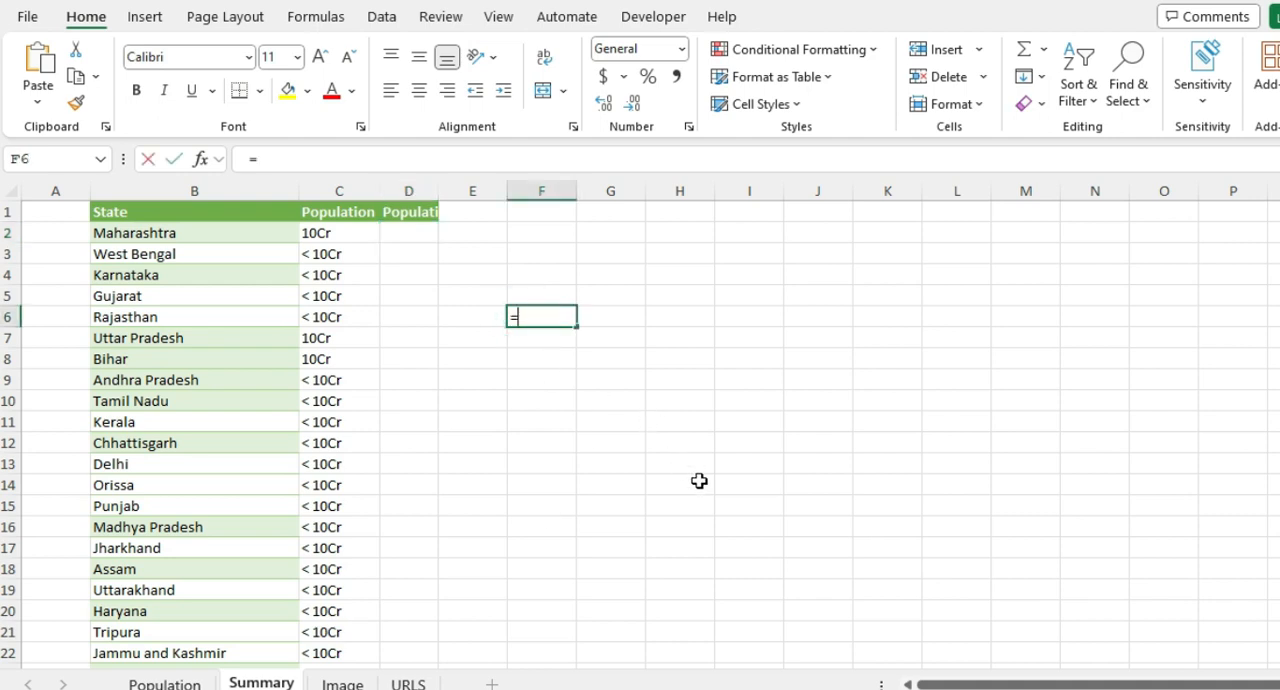
text(=sm)
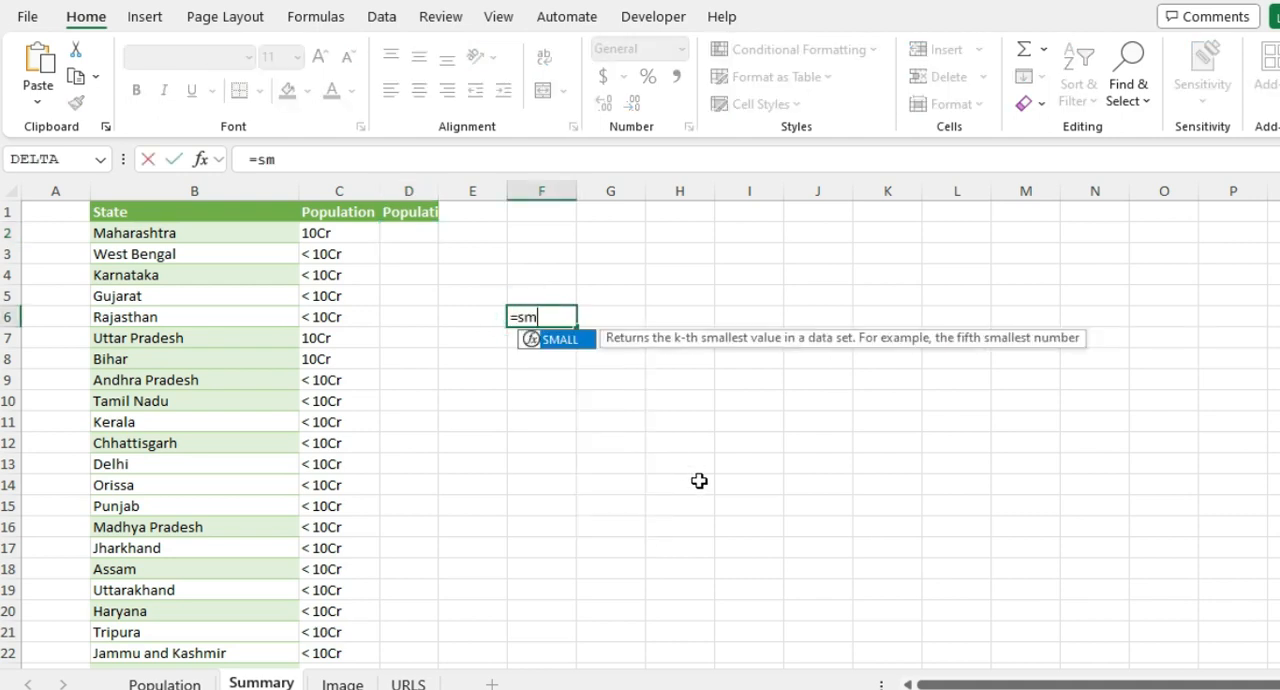
key(Tab)
key(Escape)
text(=sum)
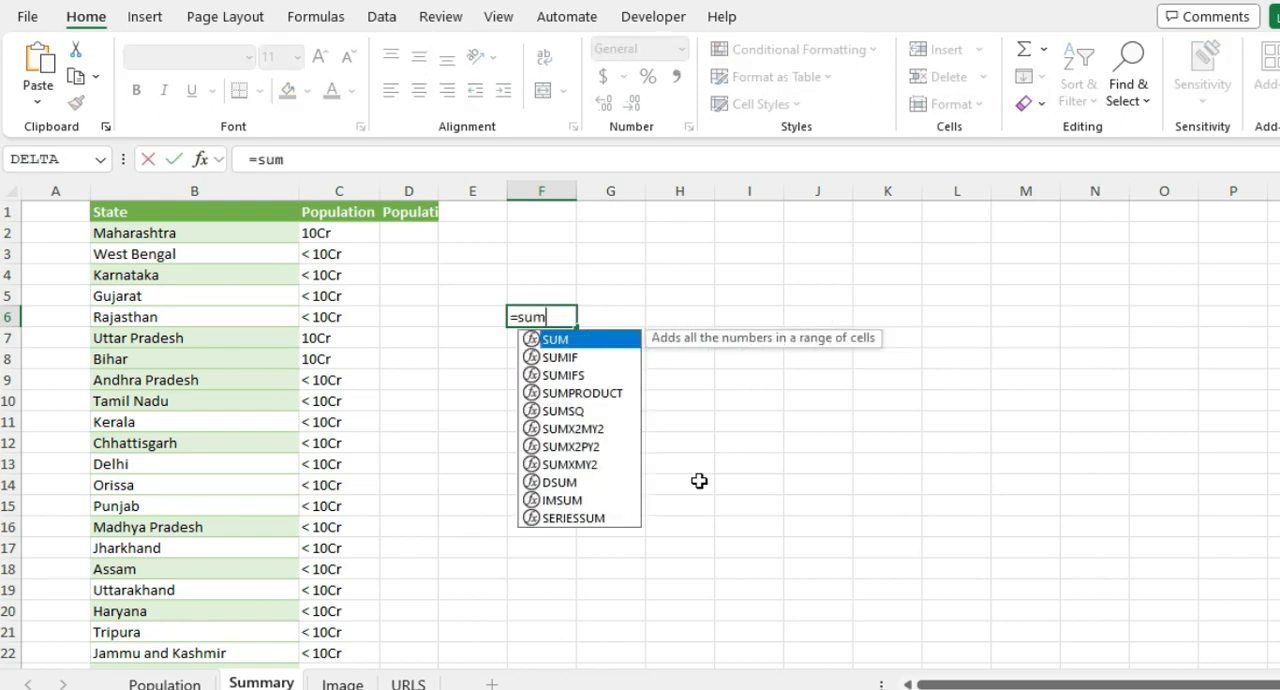
key(Down)
key(Down)
key(Down)
key(Down)
key(Down)
key(Down)
key(Down)
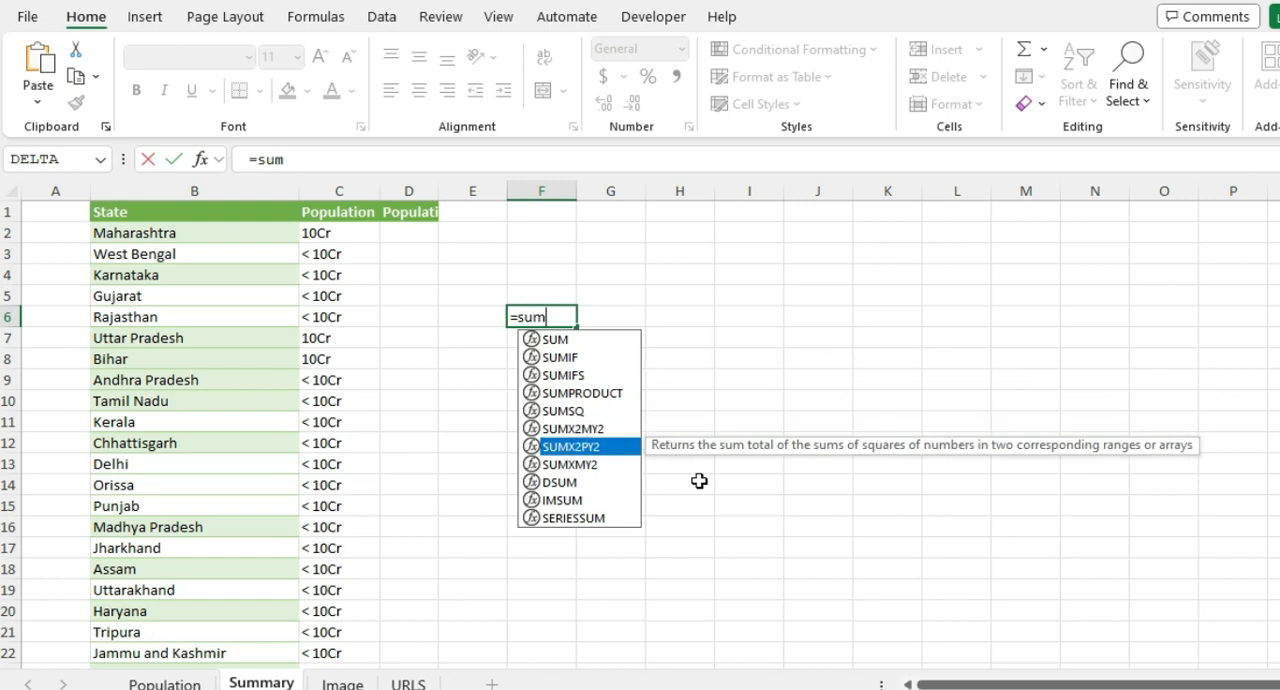
key(Escape)
key(Escape)
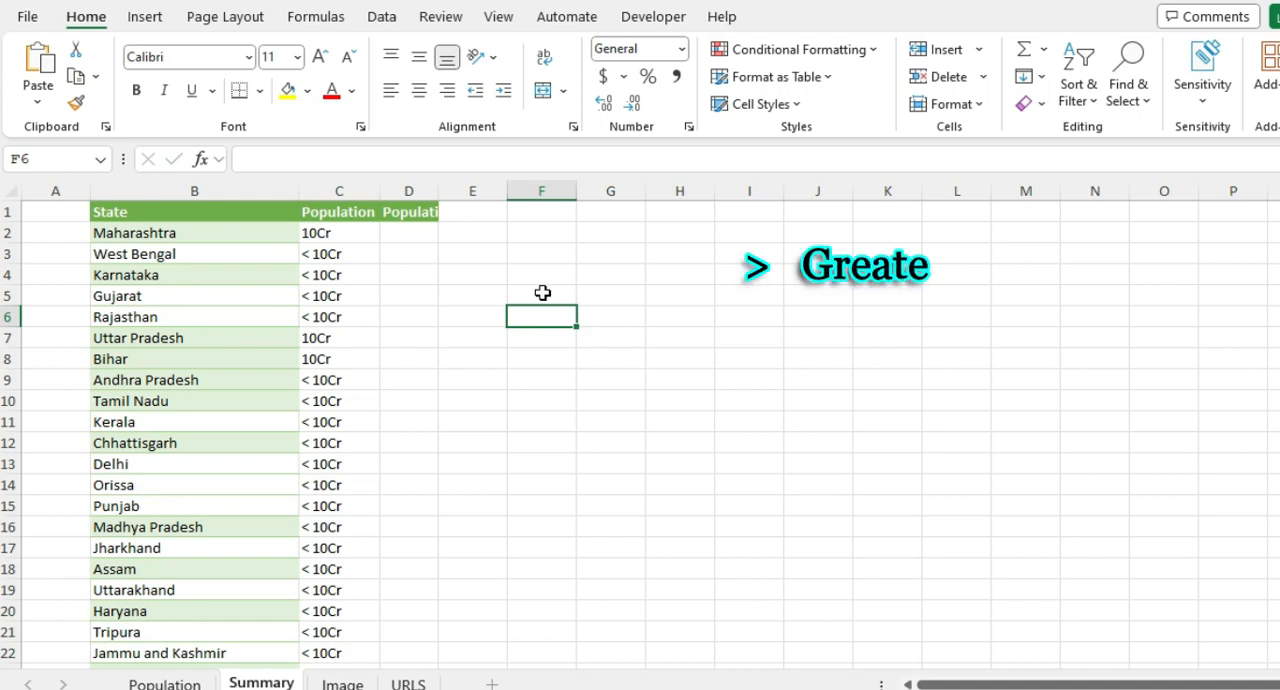
Step: Enter the comparison operators >, < and = one below the other in cells F6 to F8
text(>)
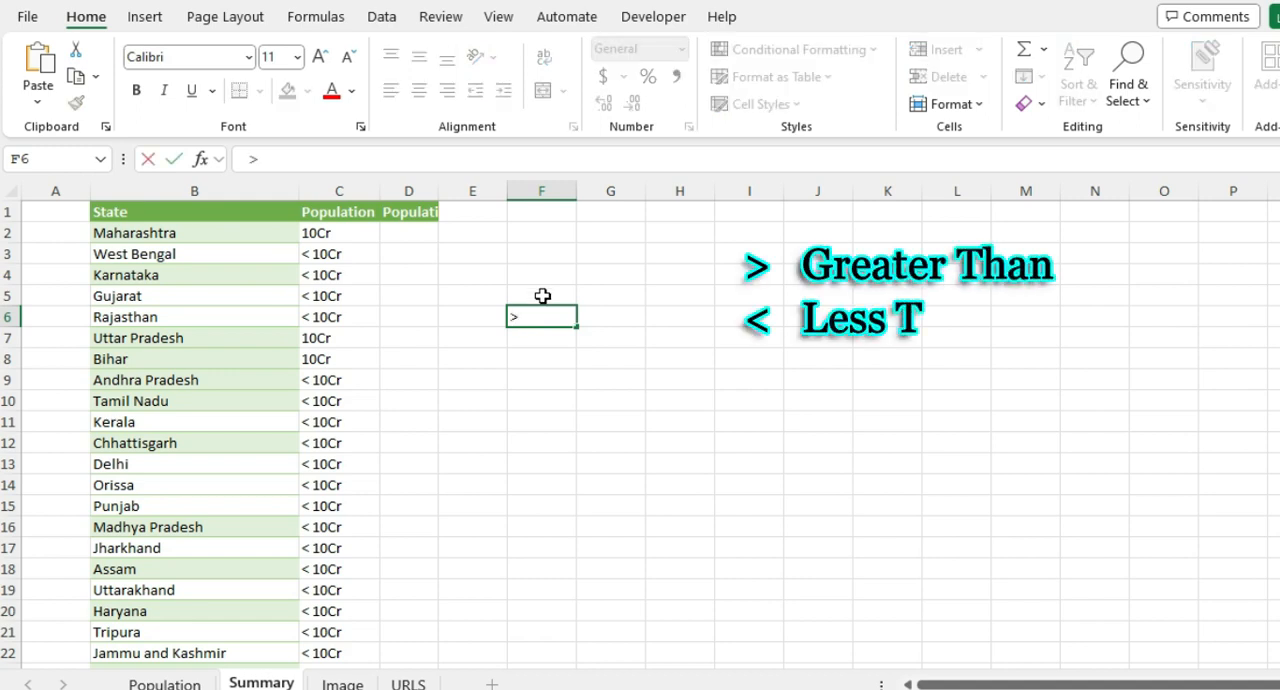
key(Return)
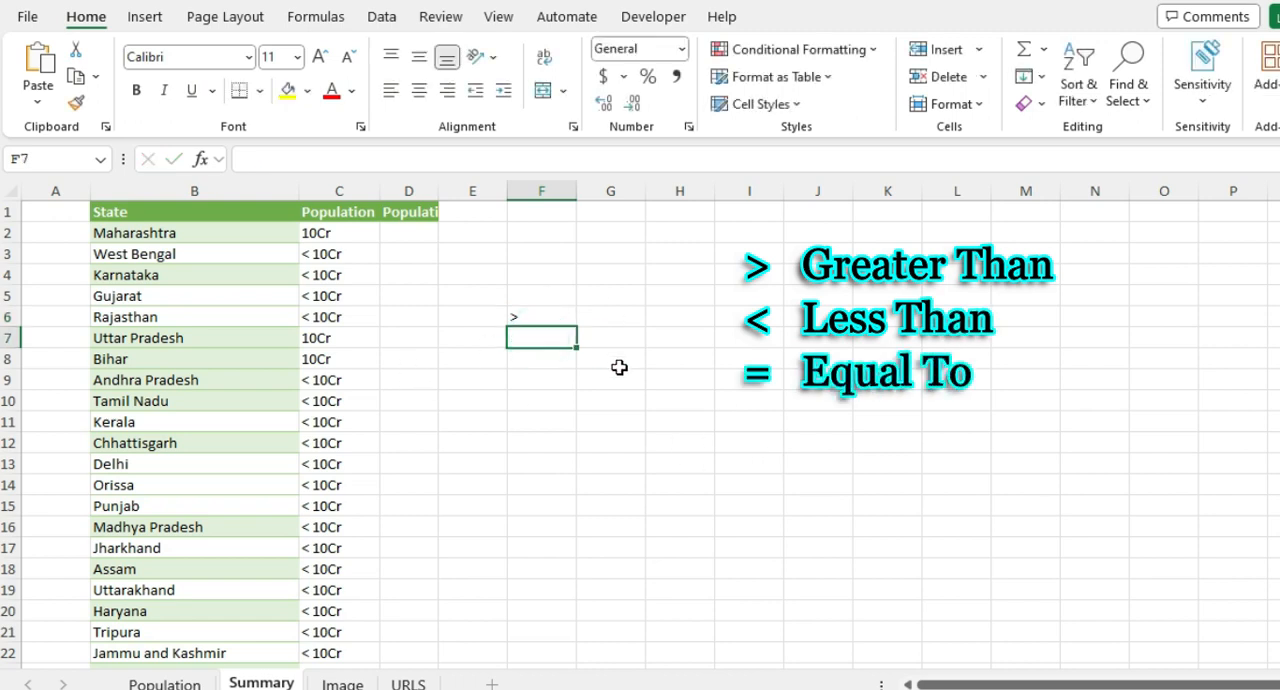
text(<)
click(554, 360)
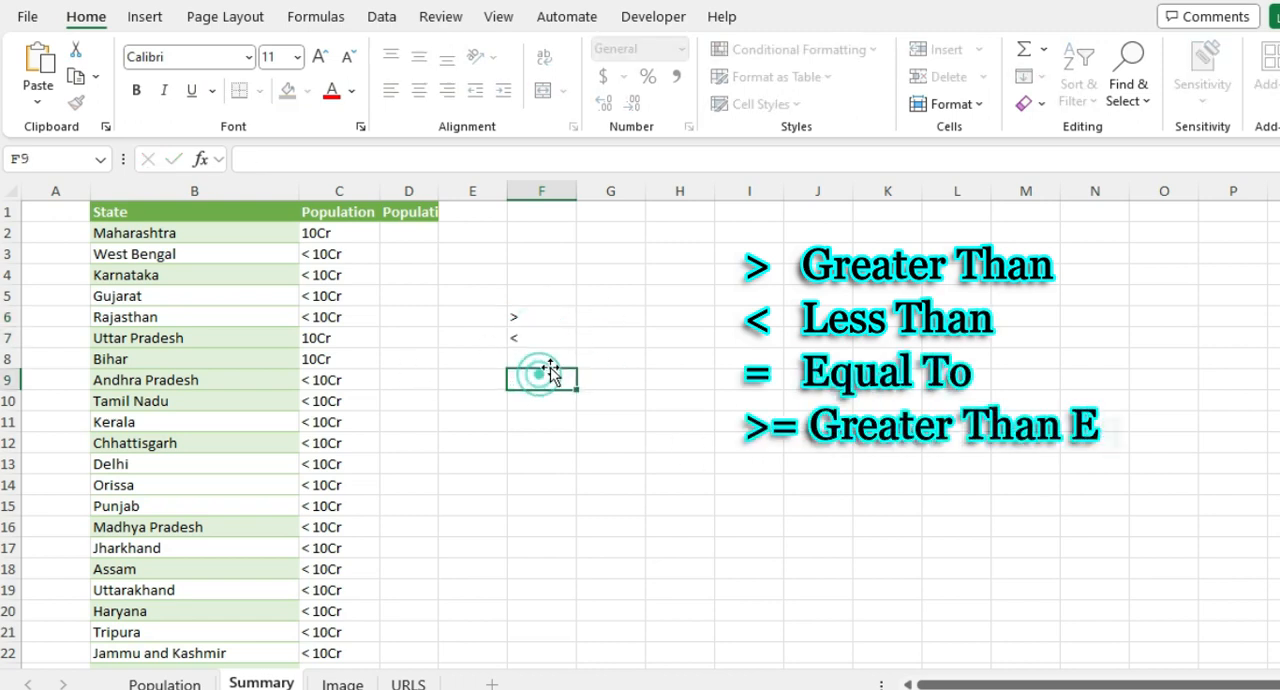
text(=)
key(Return)
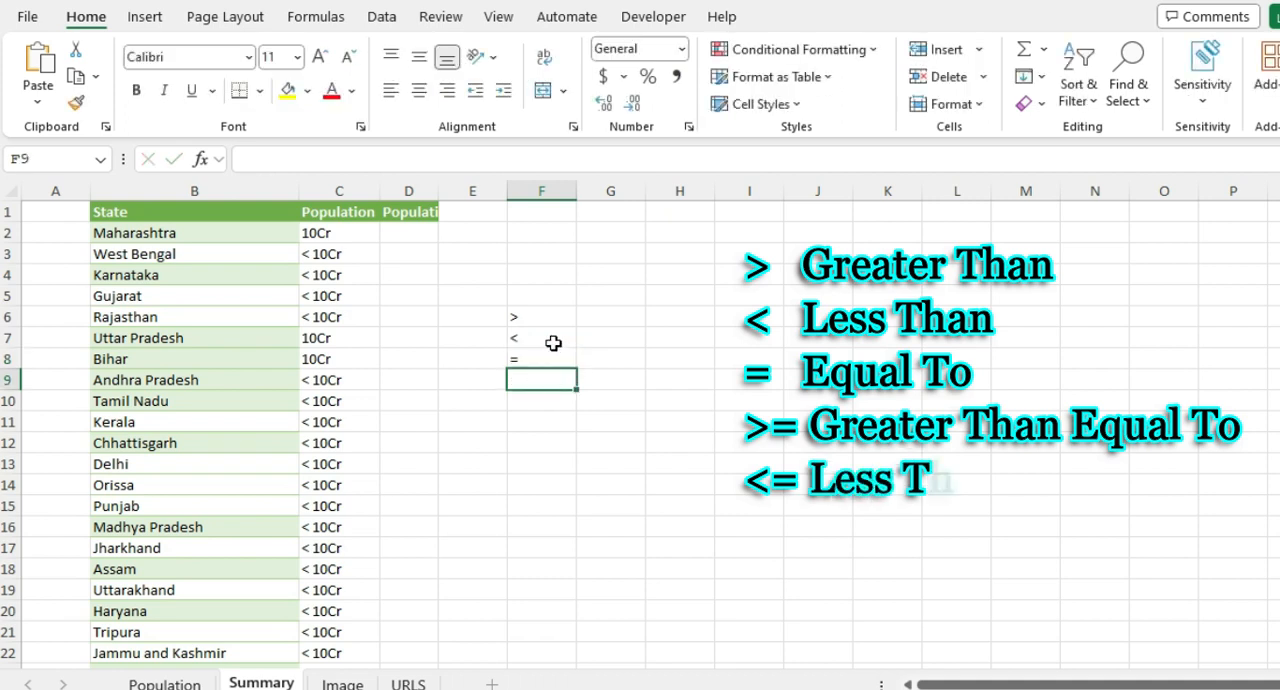
Step: Extend the operator list with >= in cell F9 and <= in cell F10
click(537, 315)
drag(537, 335, 531, 361)
click(543, 380)
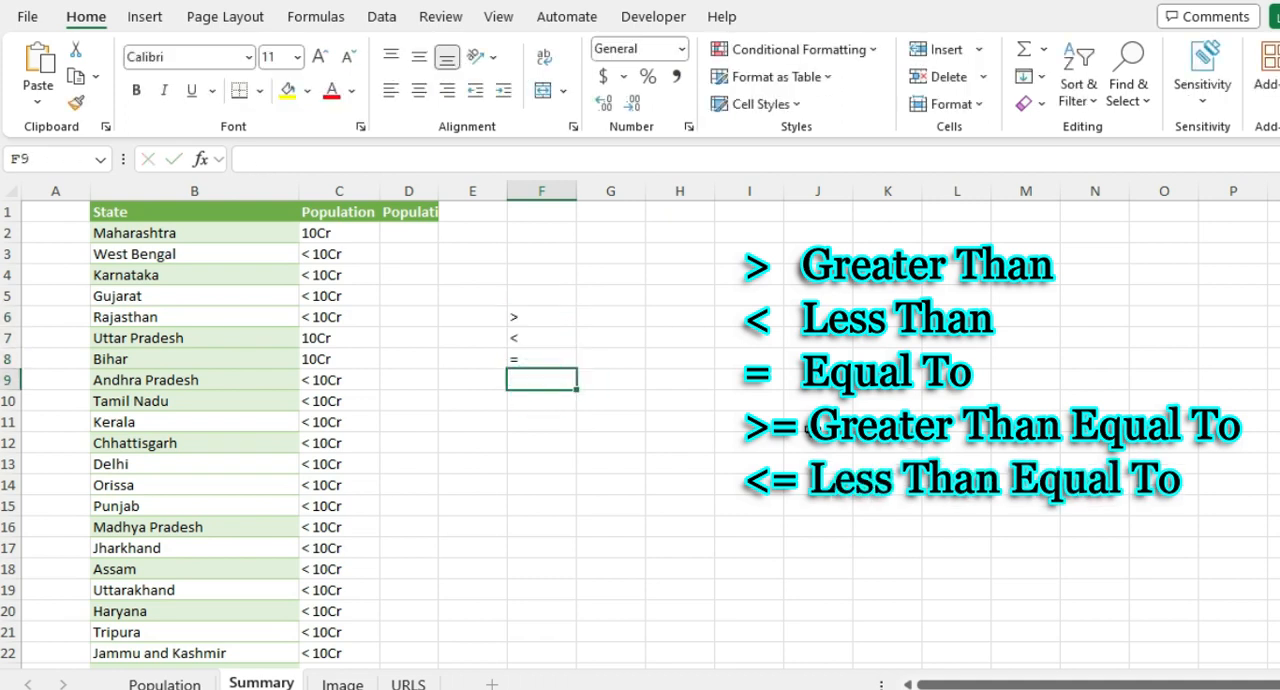
text(>=)
key(Return)
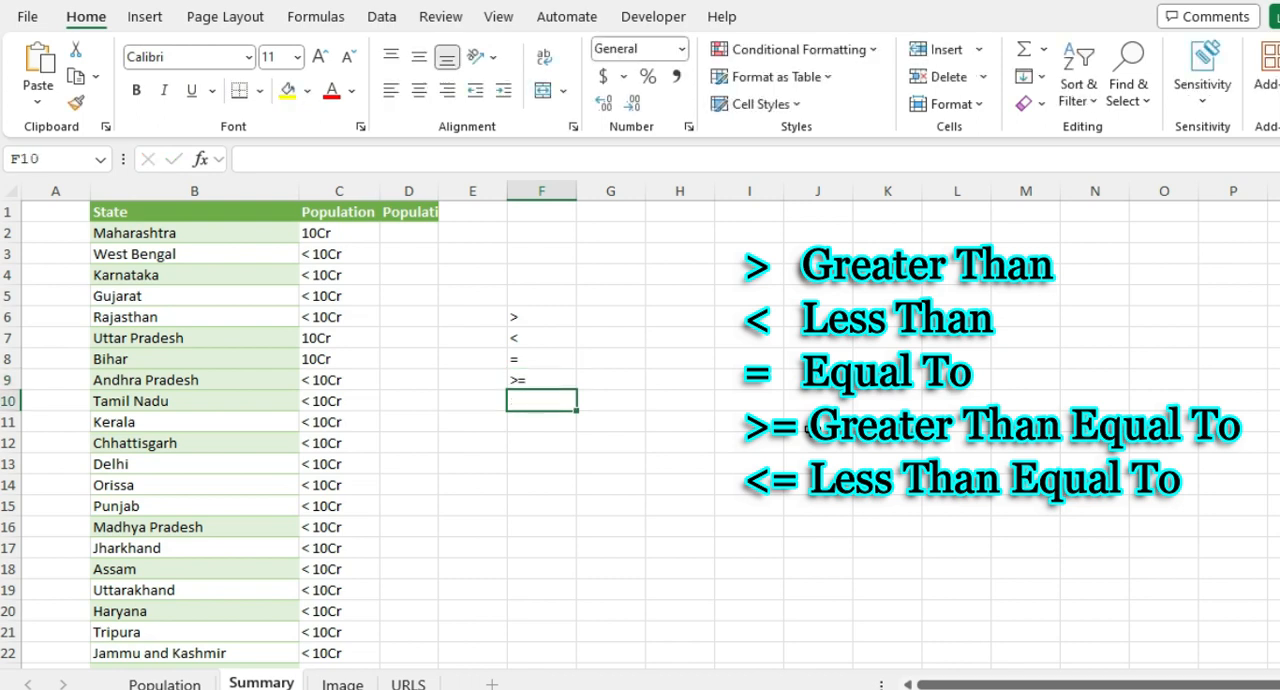
text(<=)
key(Return)
Step: Clear the comparison operators from cells F6 to F10 and return to cell D2
key(Up)
key(Left)
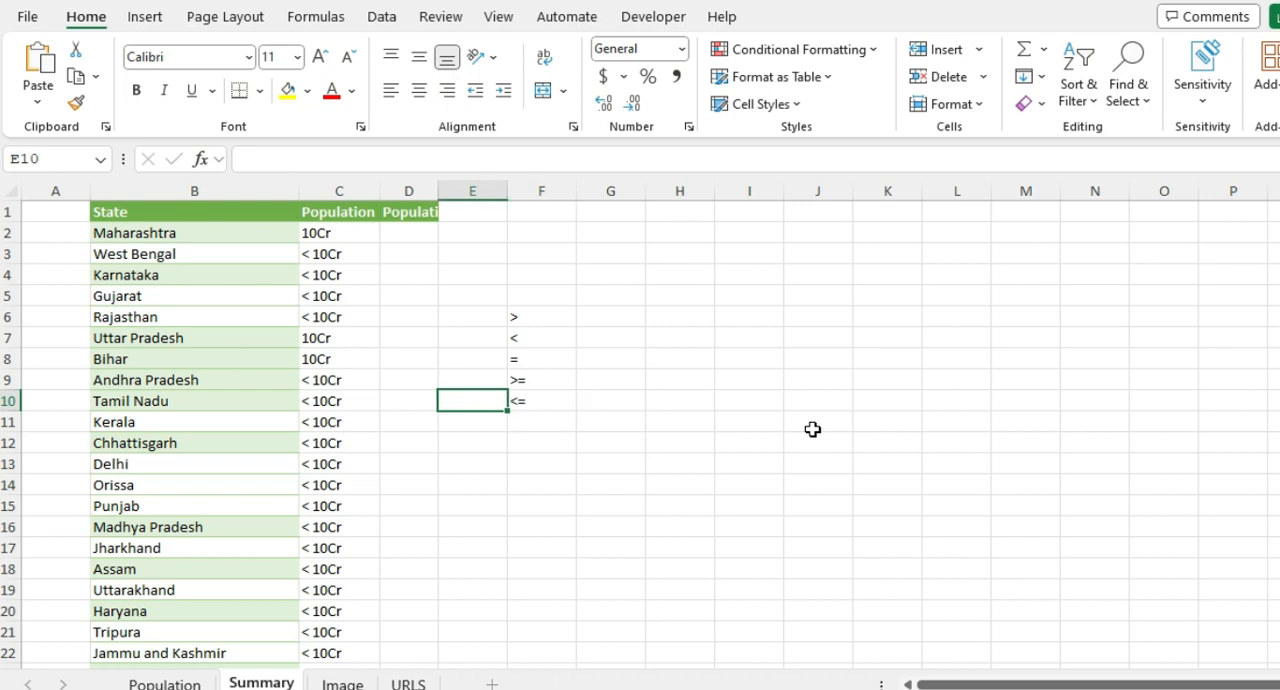
key(shift+Up)
key(shift+Up)
key(shift+Up)
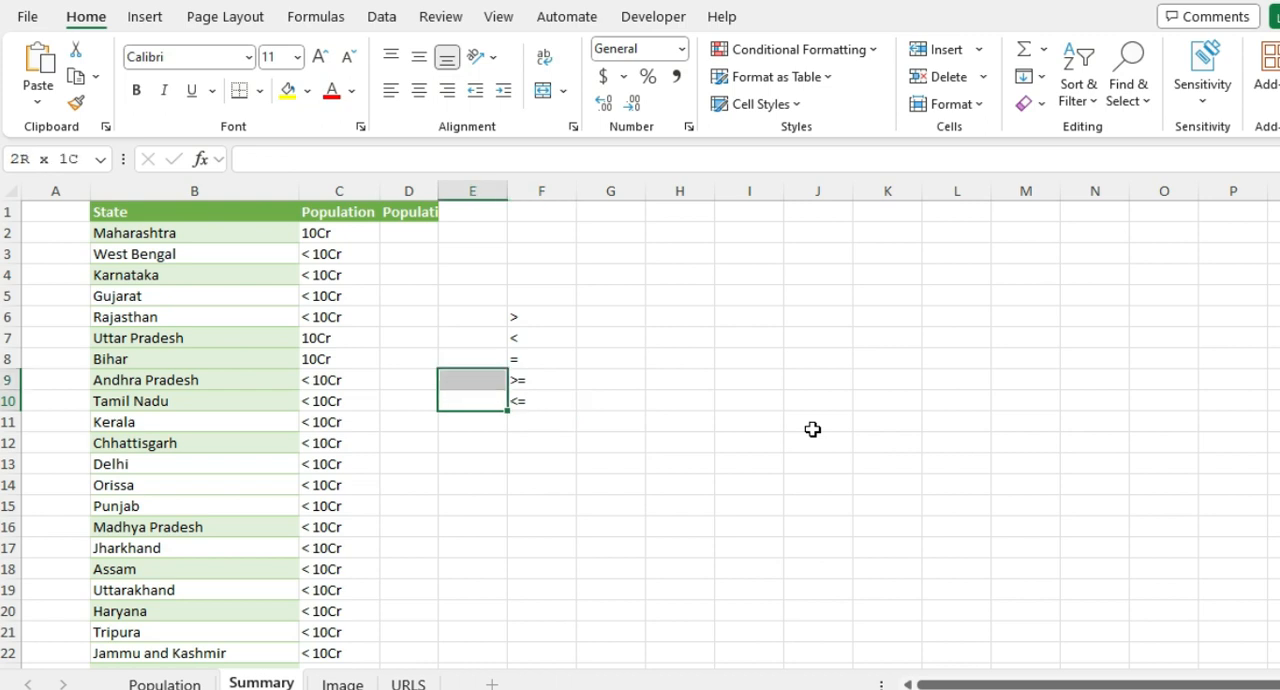
key(shift+Right)
key(shift+Up)
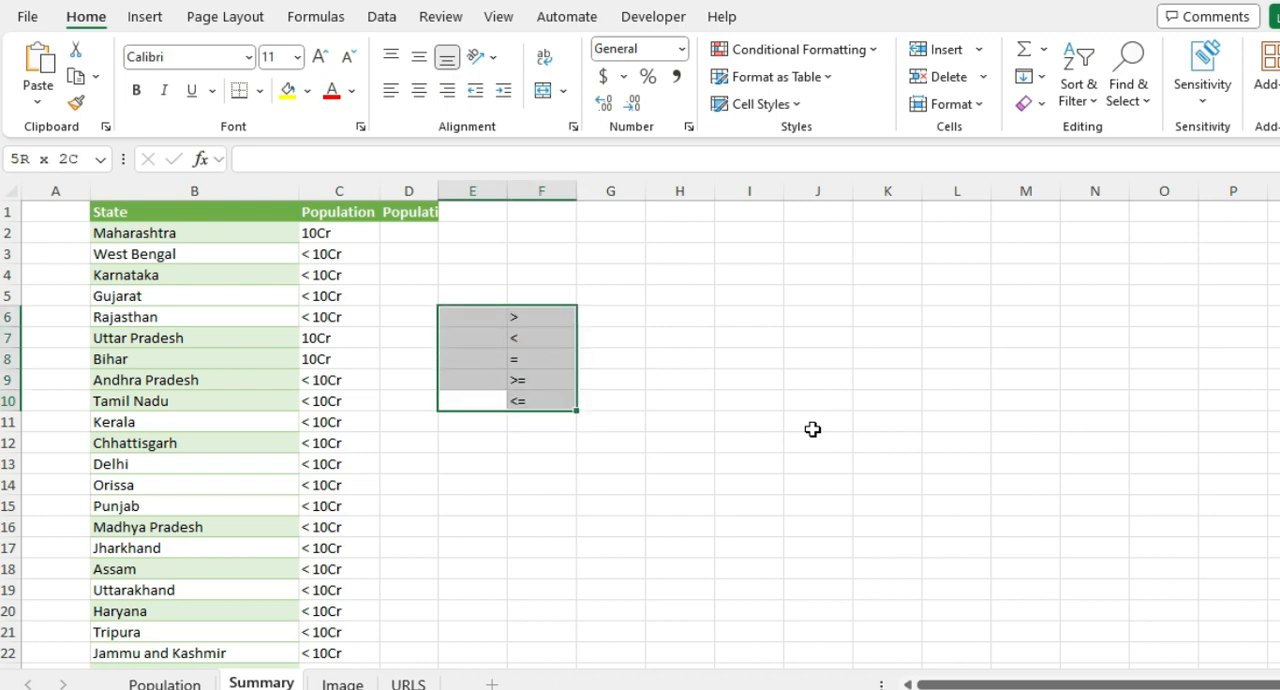
key(Down)
key(Right)
key(Up)
key(shift+Up)
key(shift+Up)
key(shift+Up)
key(shift+Up)
key(Delete)
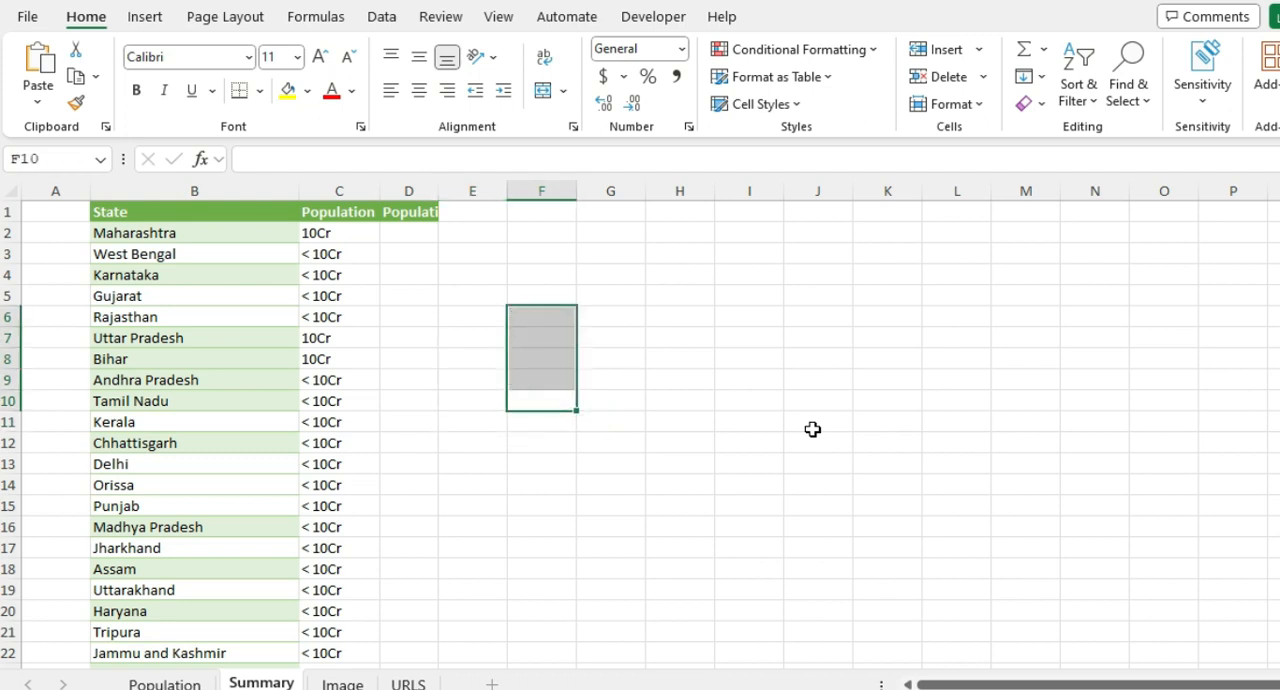
key(Left)
key(Left)
key(ctrl+Up)
key(Down)
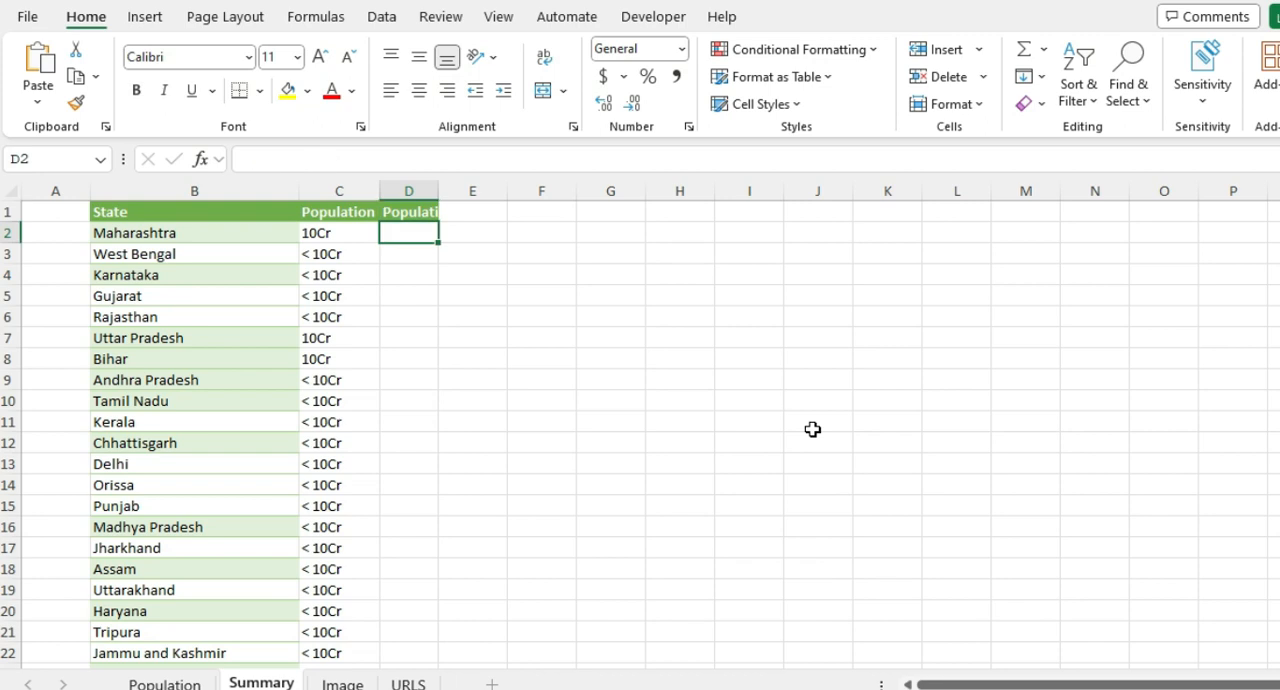
Step: Review the District, State, Population, Growth, Sex-Ratio and Literacy columns on the Population sheet
key(ctrl+Page_Up)
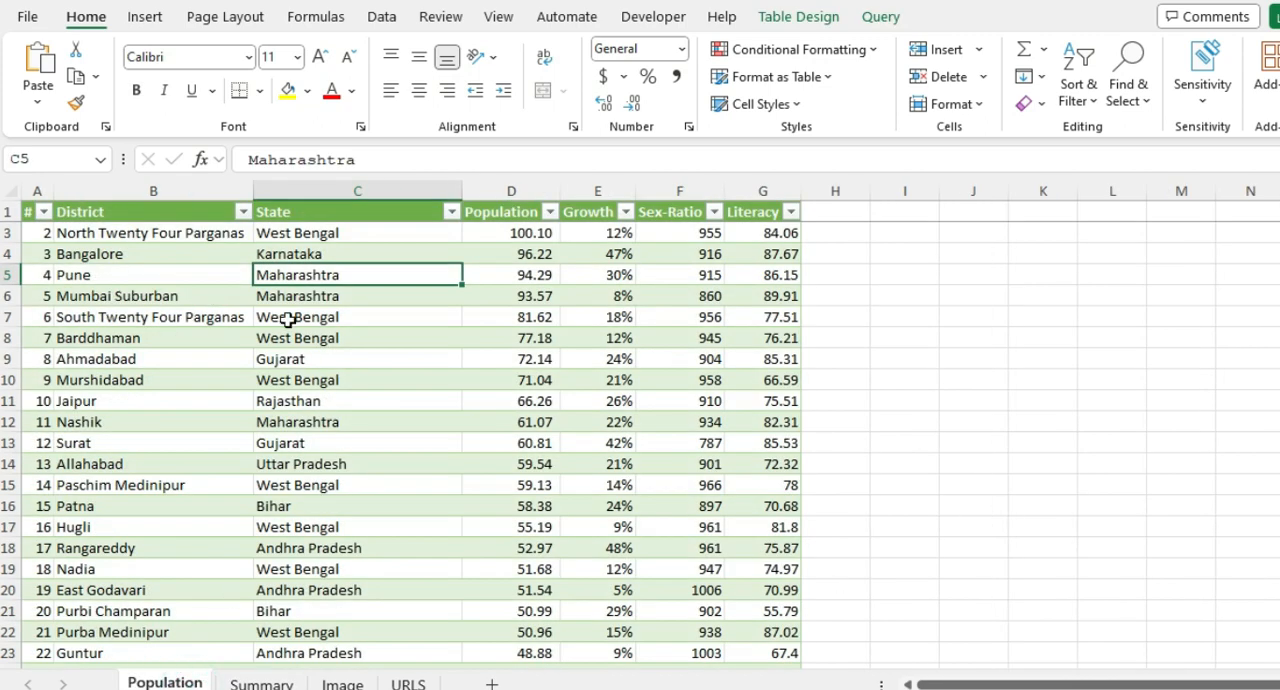
click(100, 218)
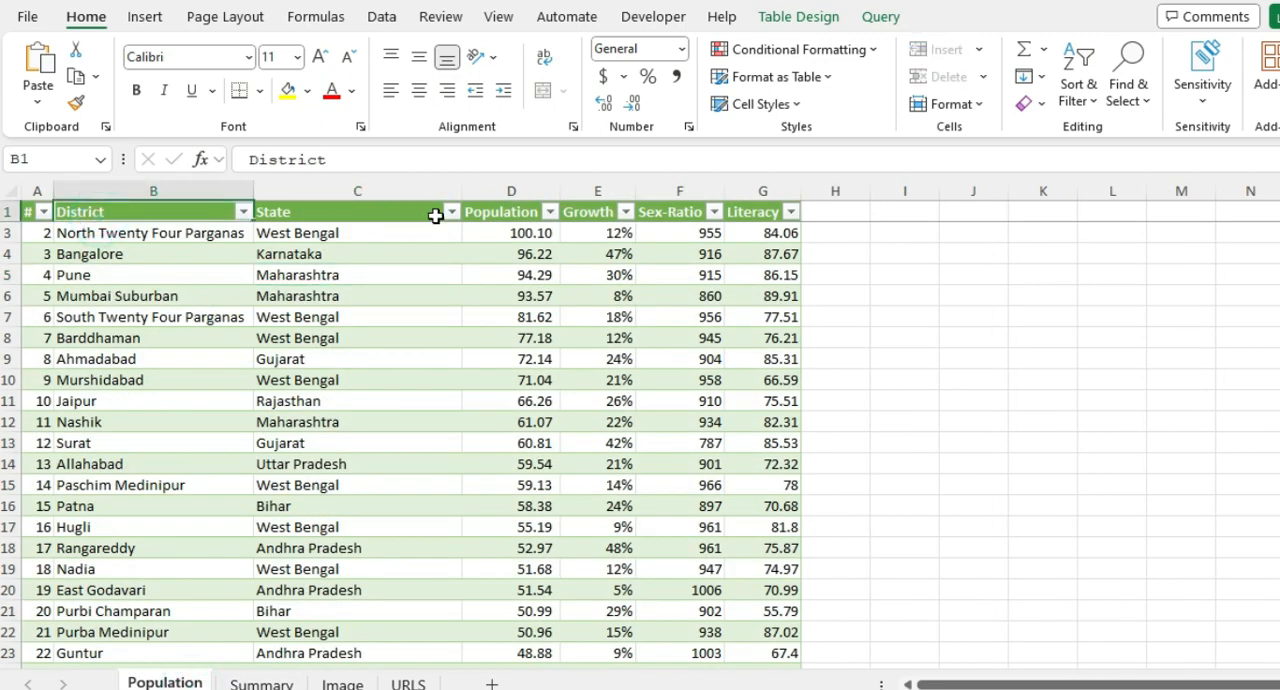
click(386, 196)
click(185, 197)
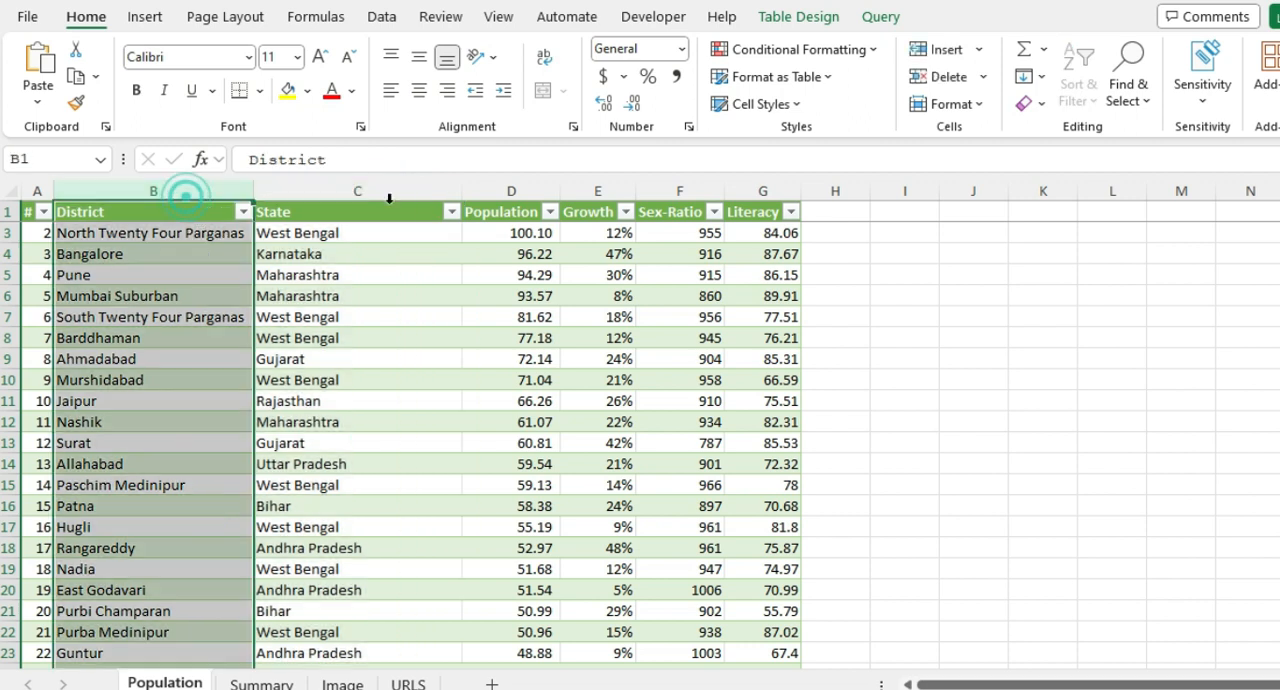
click(474, 197)
drag(600, 193, 771, 202)
click(598, 275)
click(505, 233)
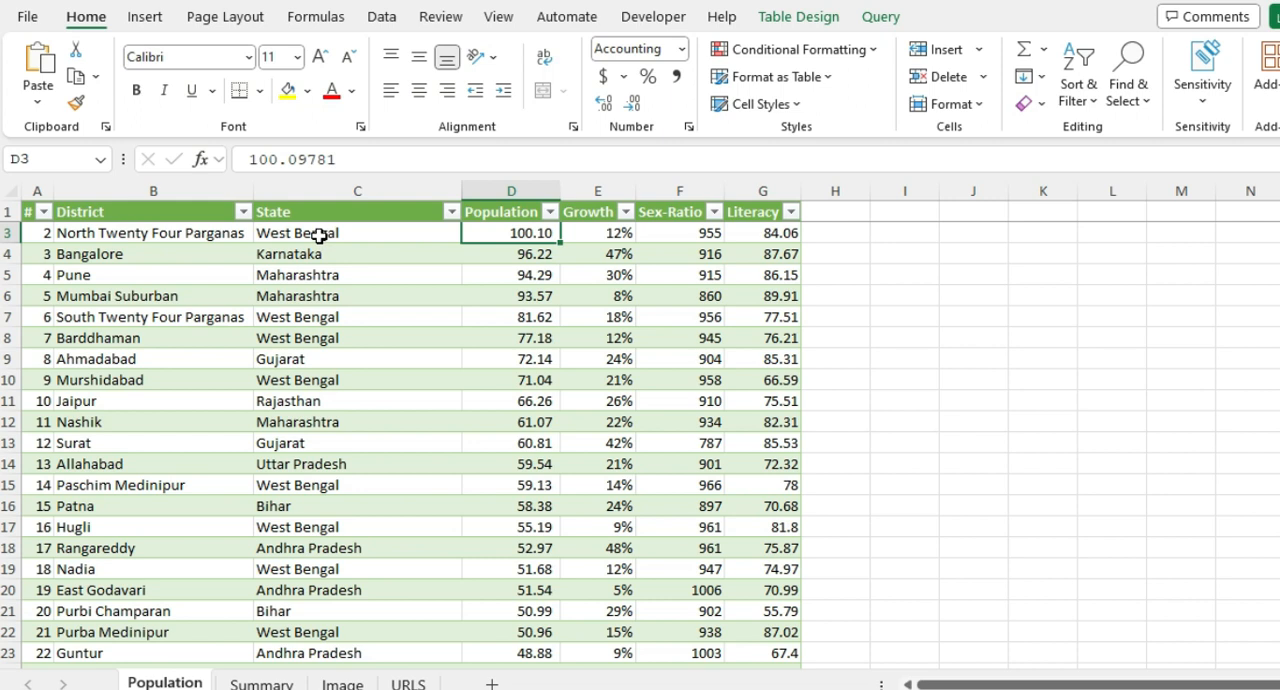
Step: Examine the list of states on the Summary sheet and the population formulas in cells C2 and C3
click(258, 684)
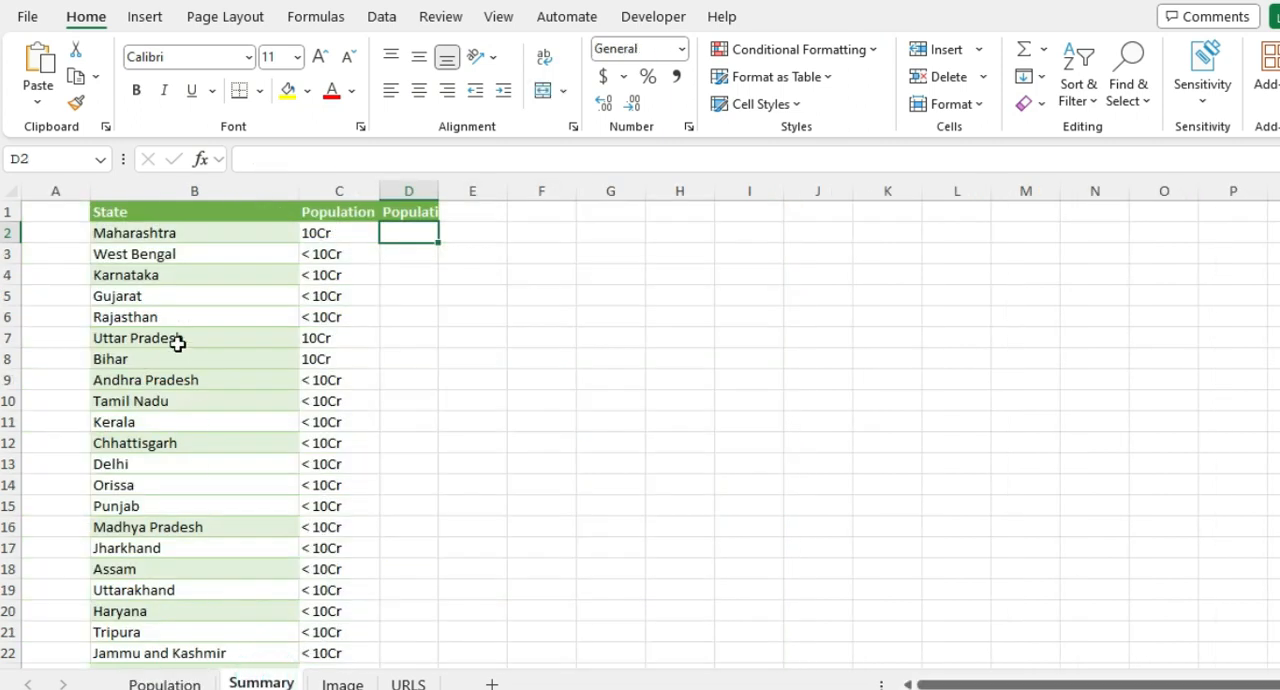
drag(176, 236, 184, 526)
click(325, 232)
click(333, 256)
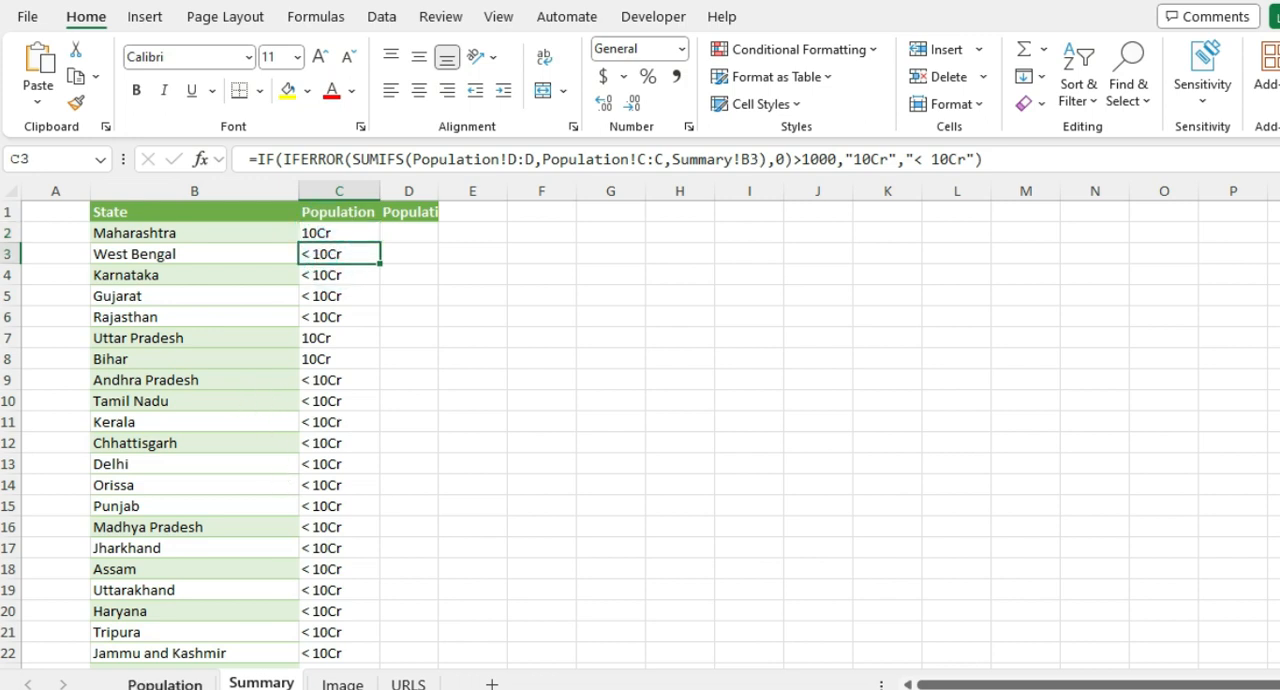
Step: Examine the West Bengal rows on the Population sheet, comparing their State, Population and District entries
click(165, 684)
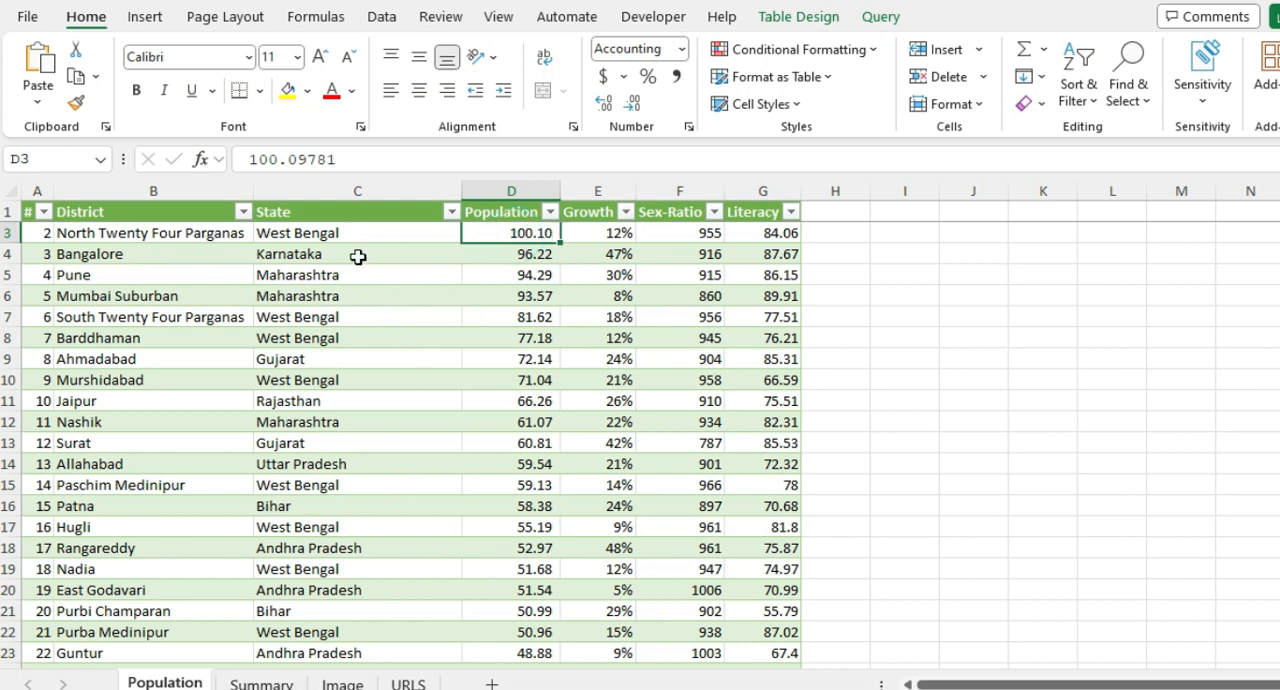
click(370, 240)
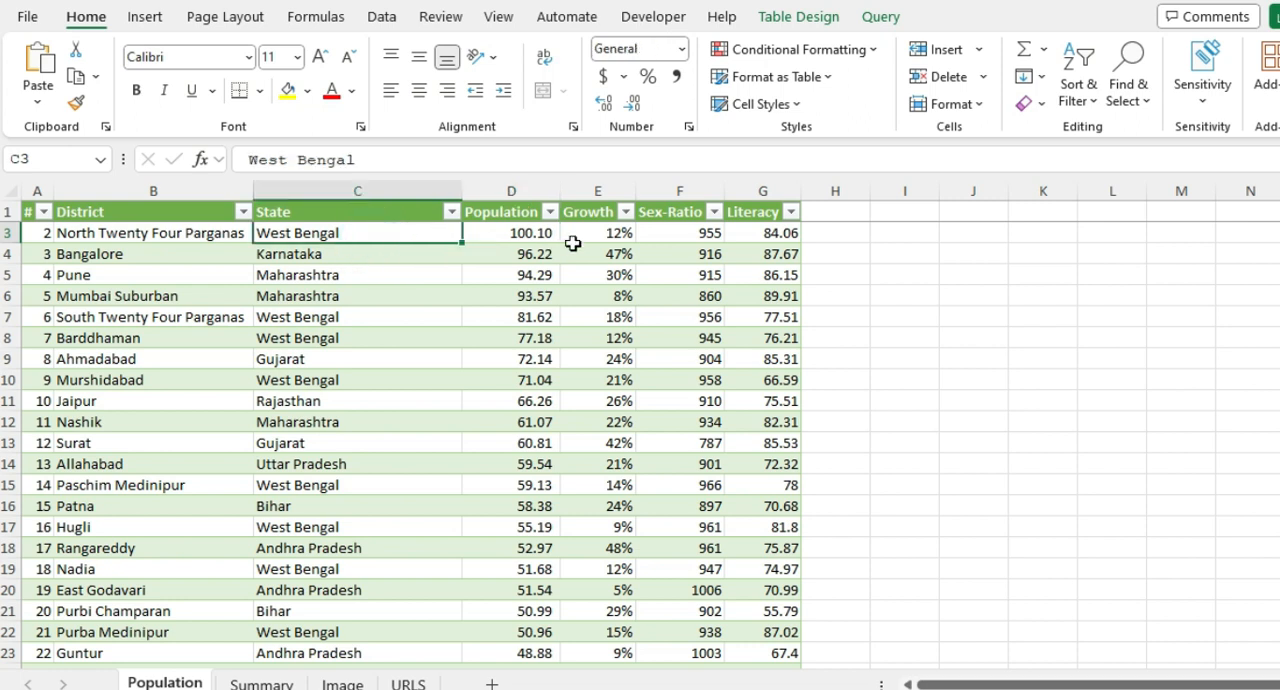
click(537, 236)
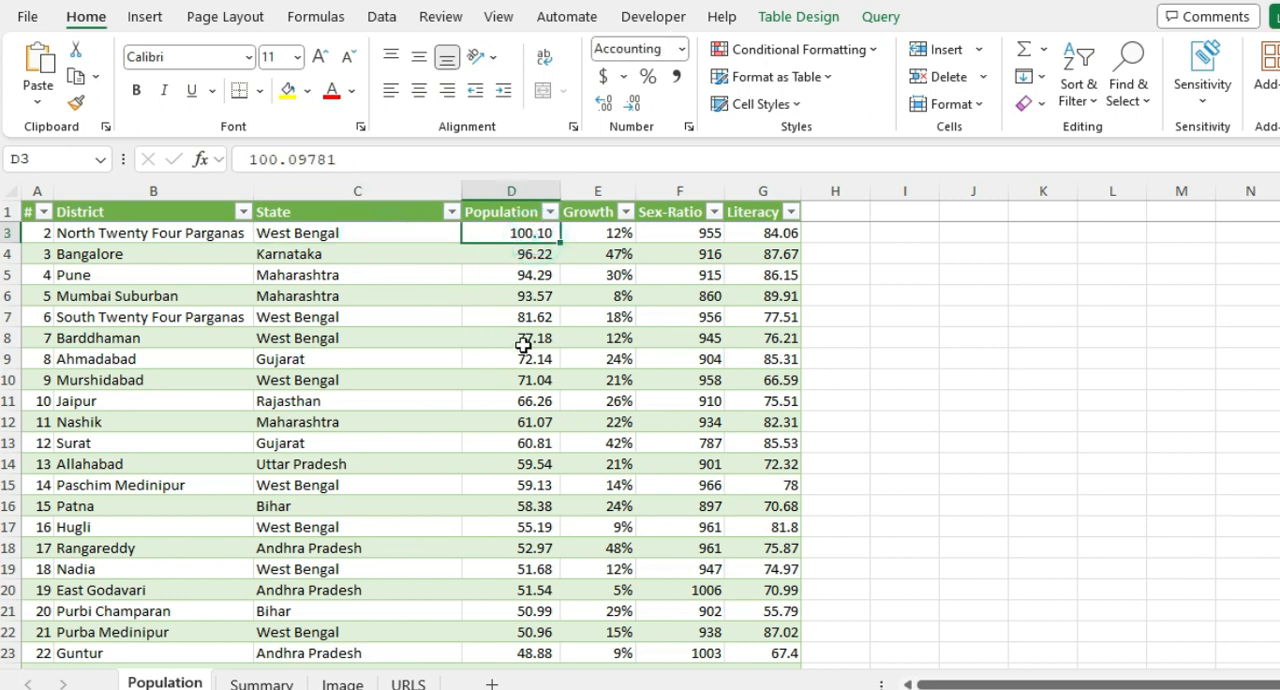
ctrl+click(523, 345)
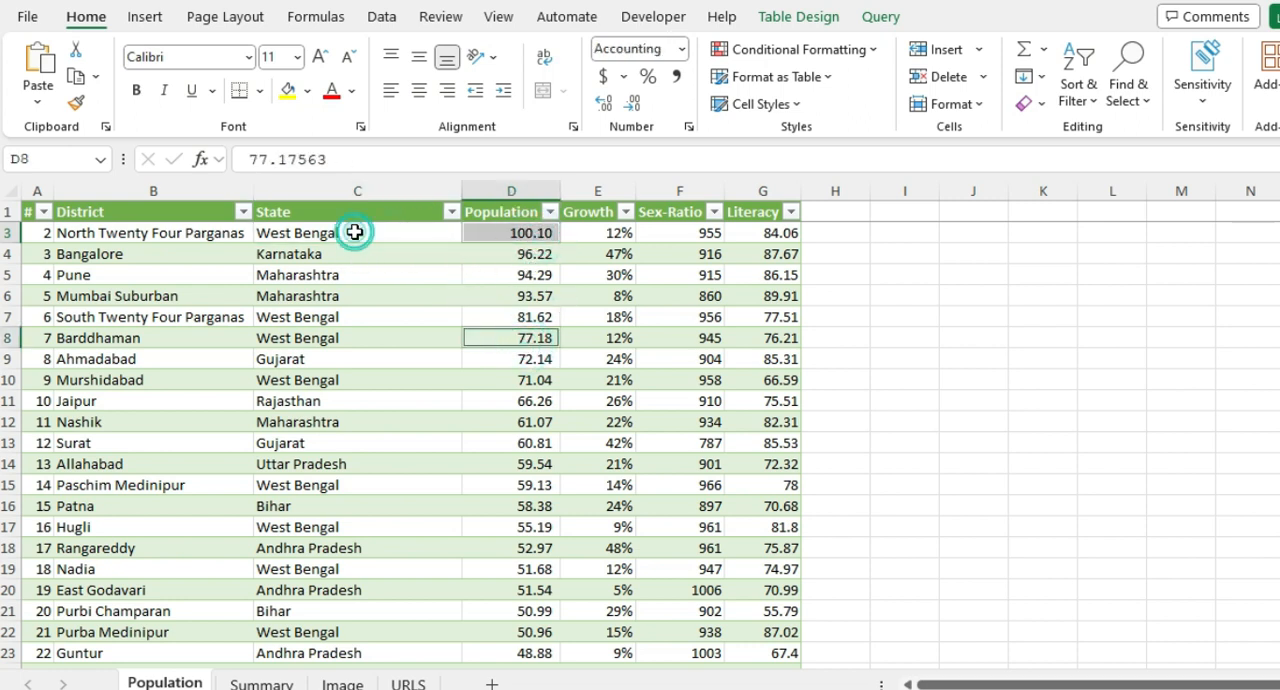
click(354, 232)
ctrl+click(360, 338)
ctrl+click(171, 234)
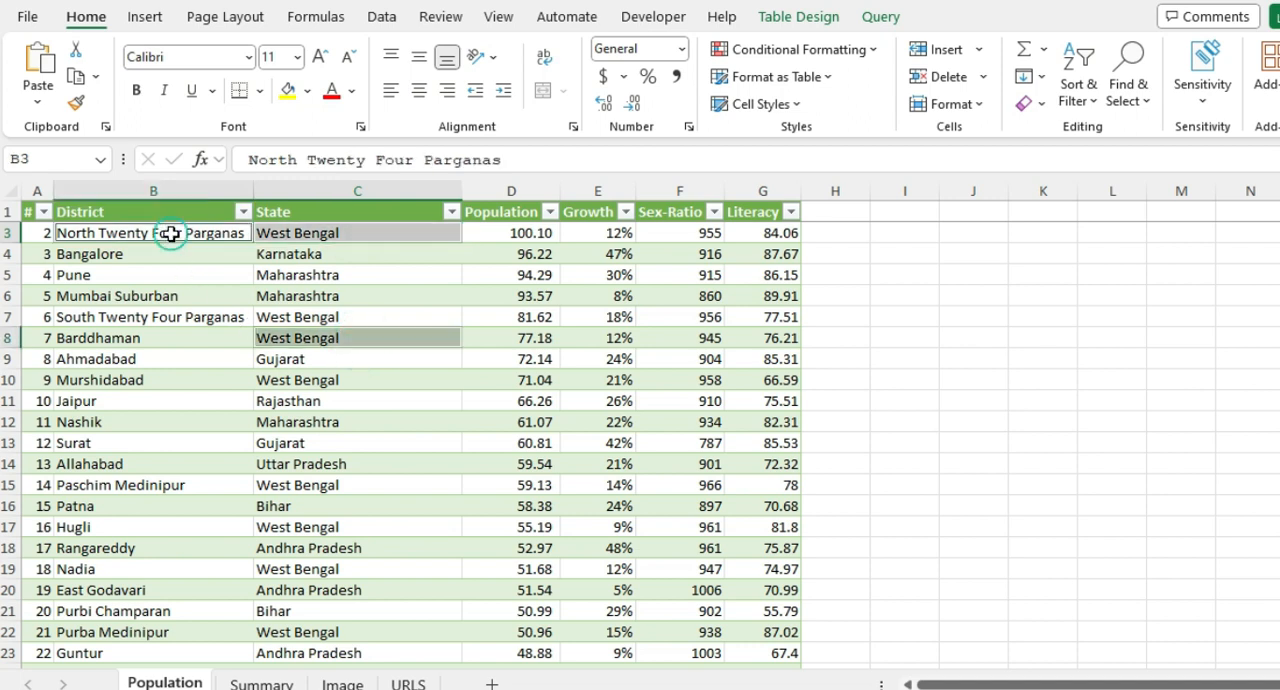
ctrl+click(155, 318)
click(157, 360)
click(156, 403)
click(150, 381)
click(365, 380)
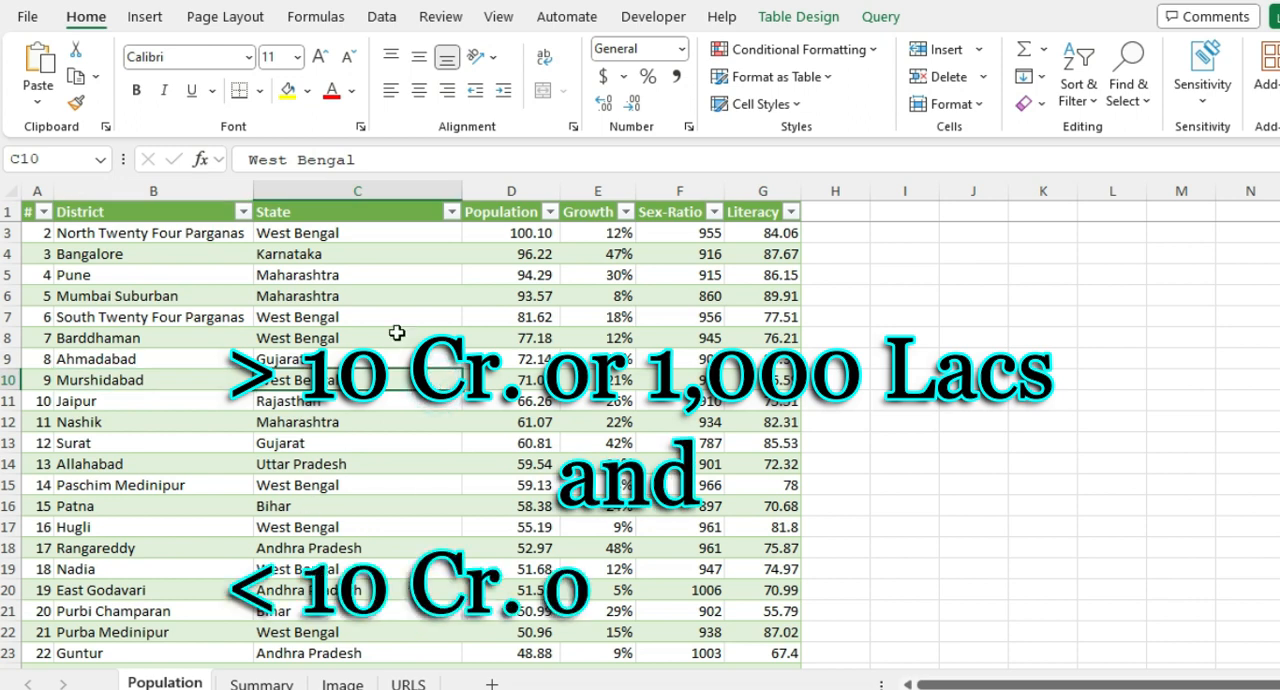
Step: Go to cell D2 on the Summary sheet, view the picture on the Image sheet, and return to Summary
click(261, 683)
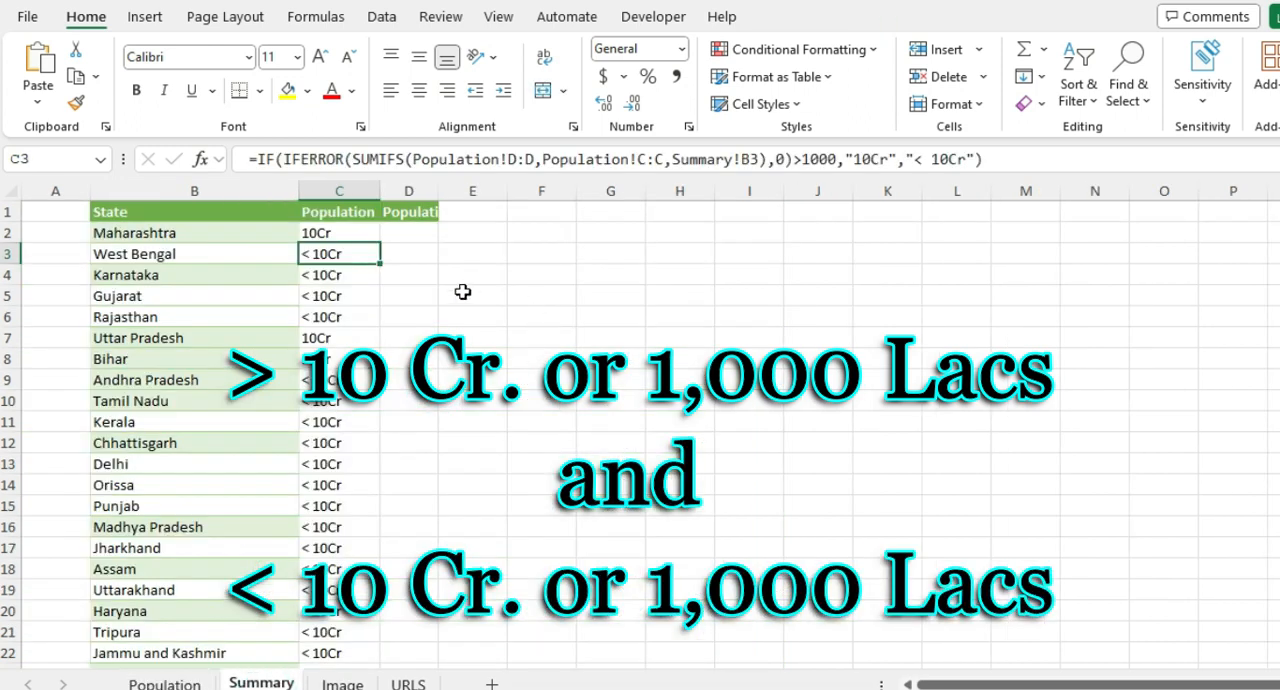
click(399, 230)
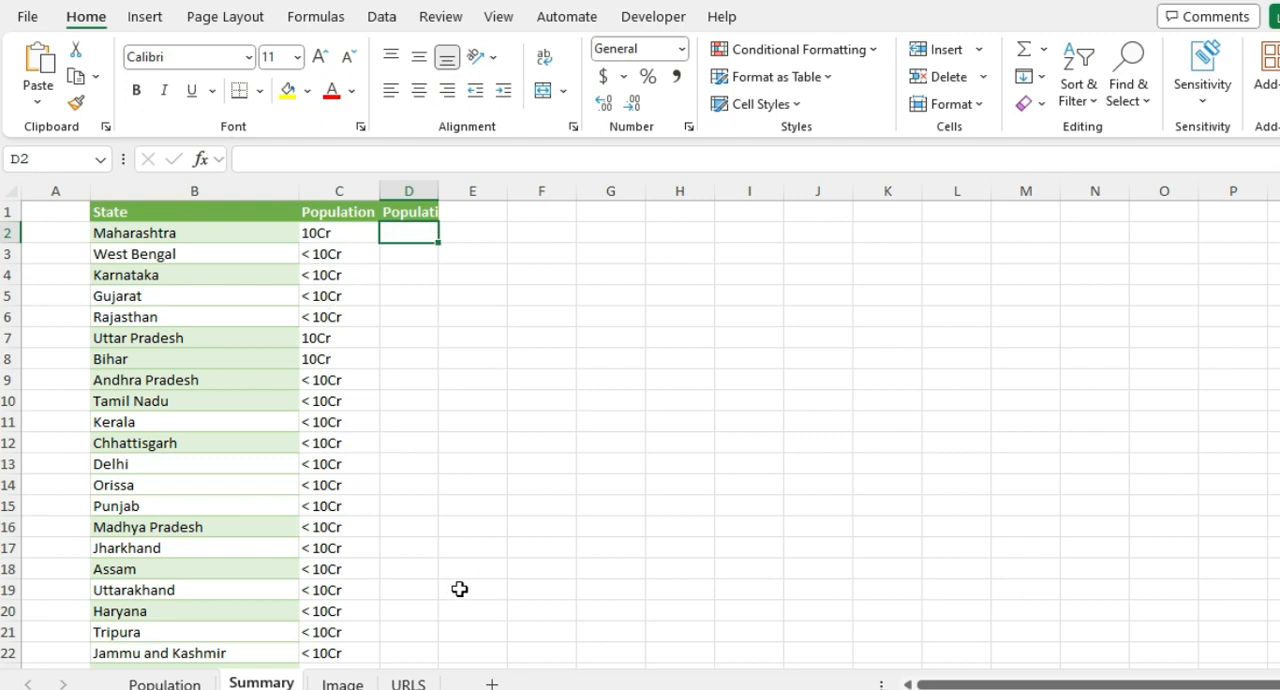
click(408, 683)
click(342, 683)
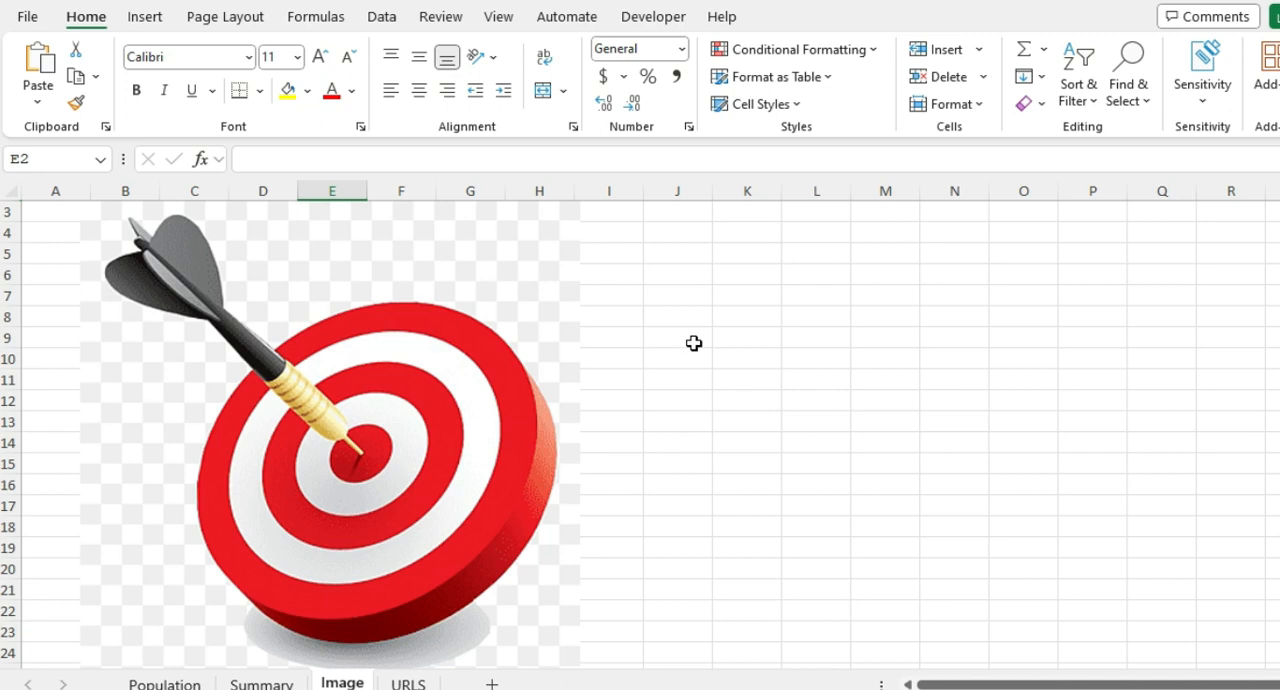
click(261, 685)
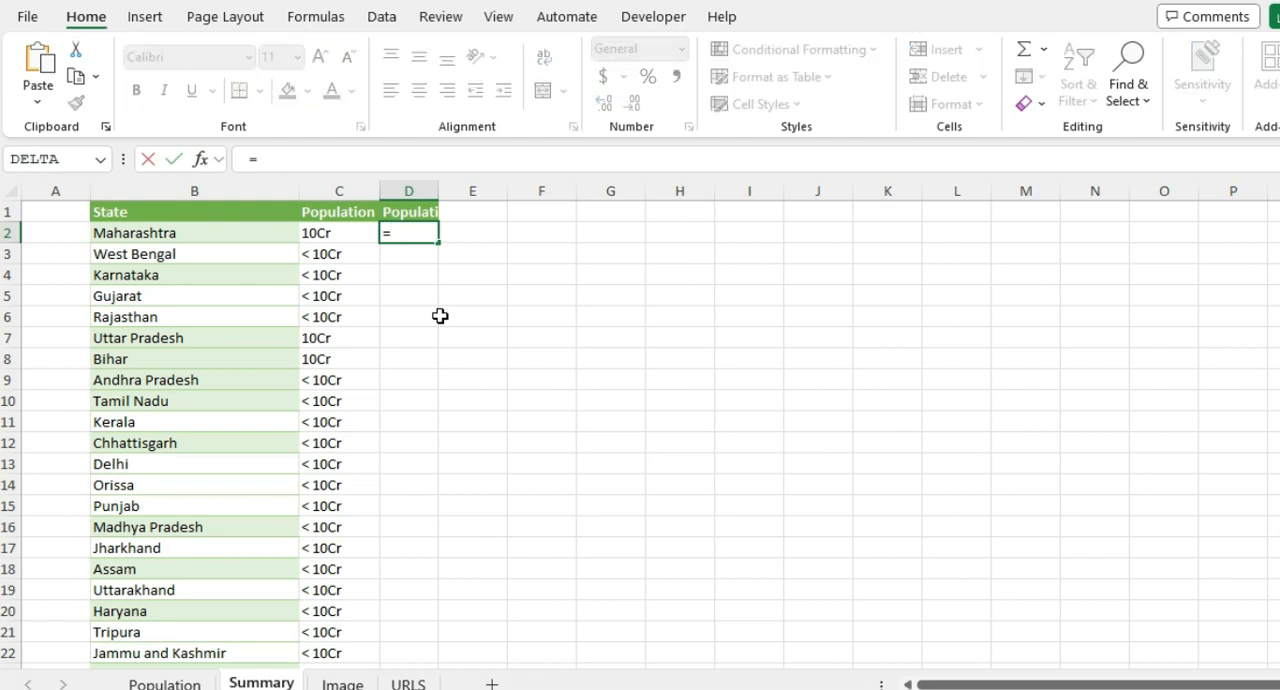
key(Escape)
text(sum)
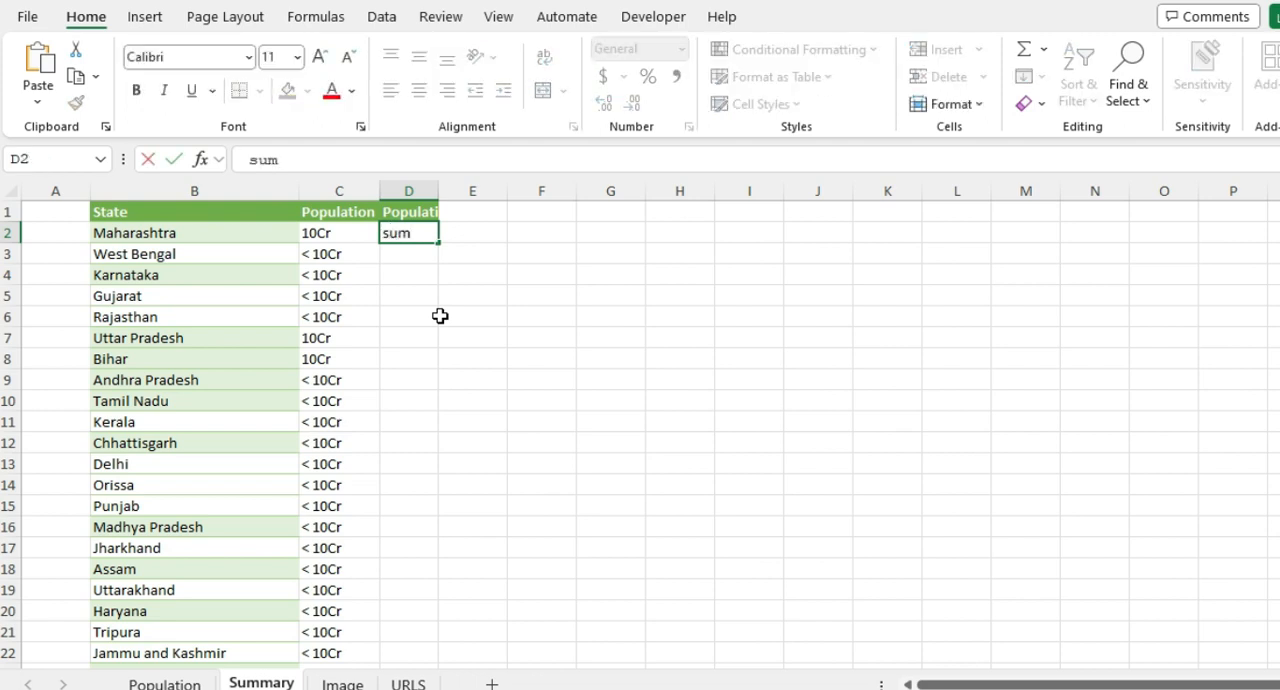
key(Escape)
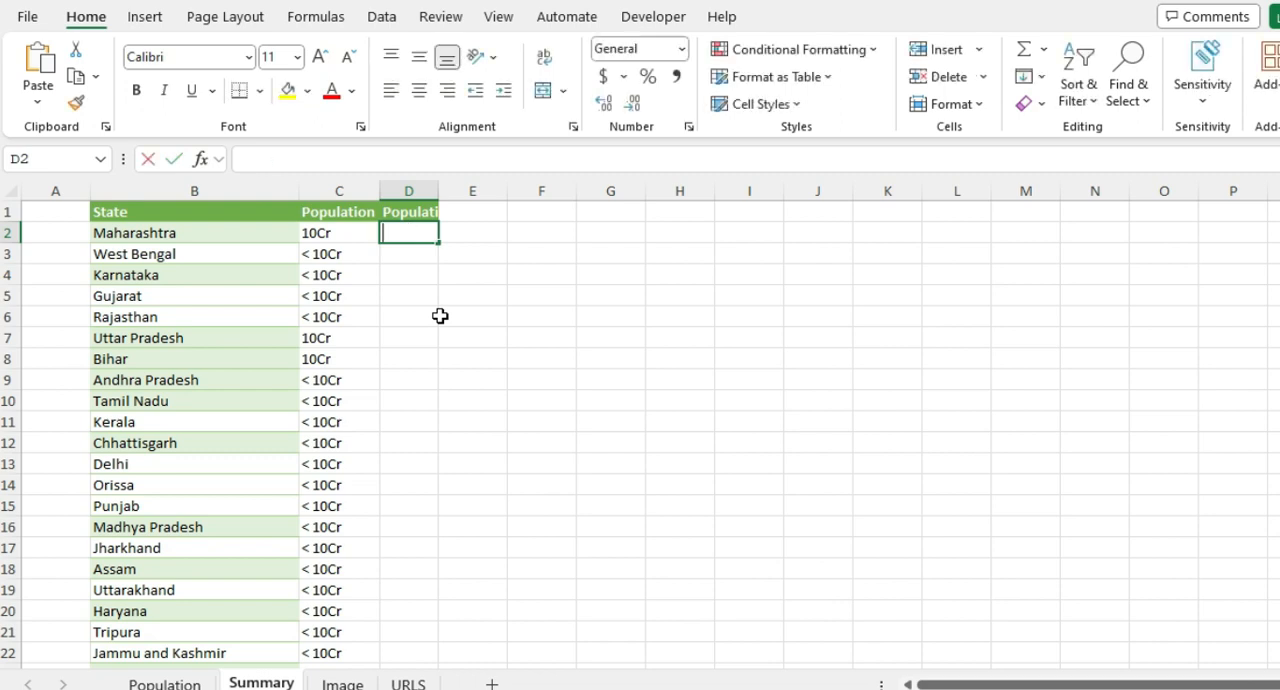
text(=sum)
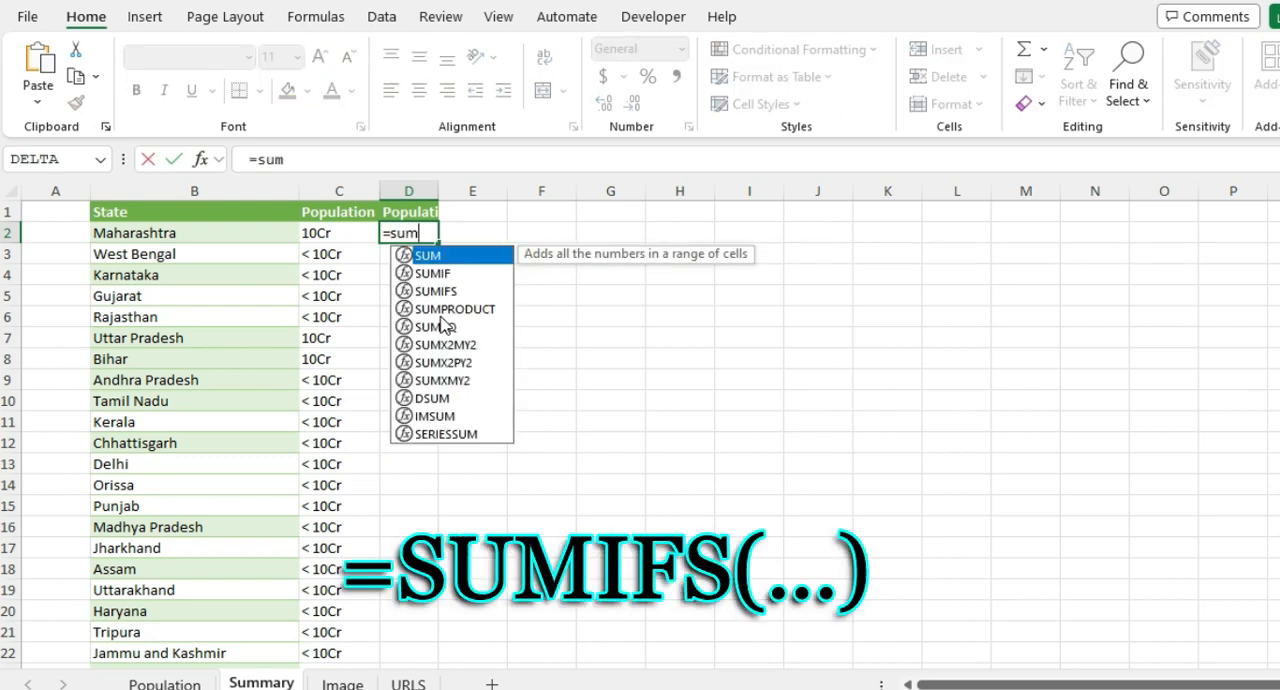
key(Escape)
key(Escape)
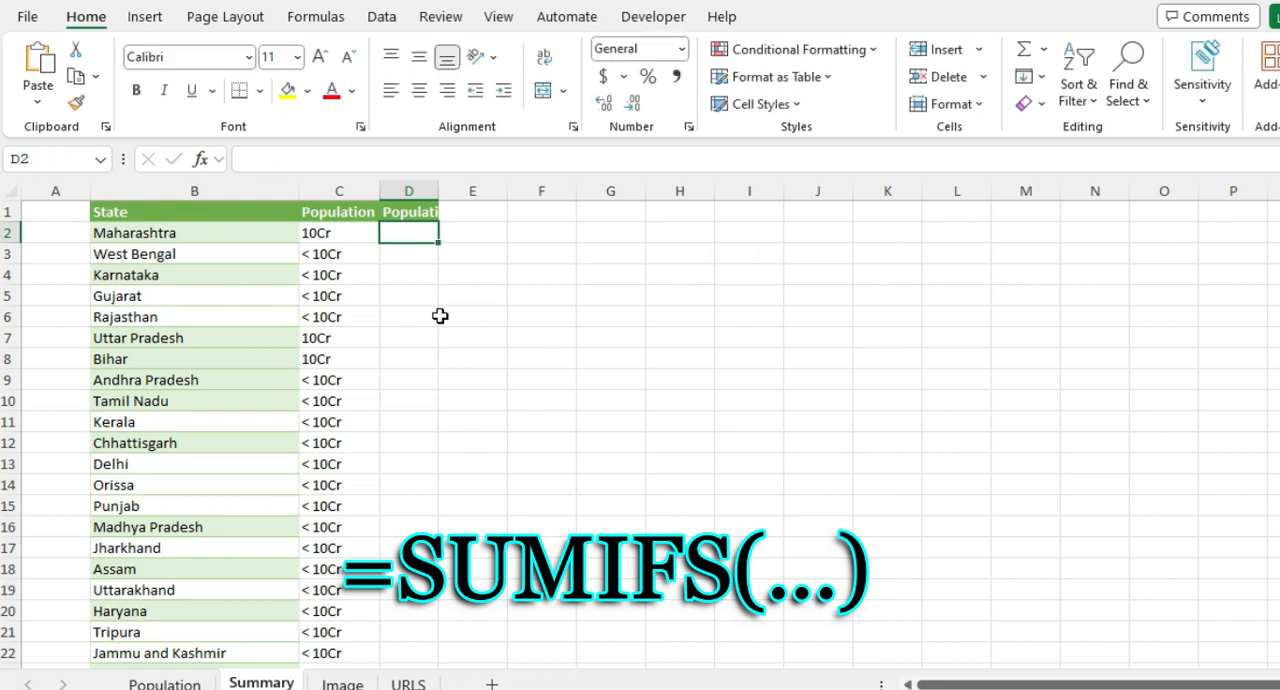
Step: Begin a SUMIFS formula in Summary cell D2 with the Population sheet's column D as the sum range
text(=)
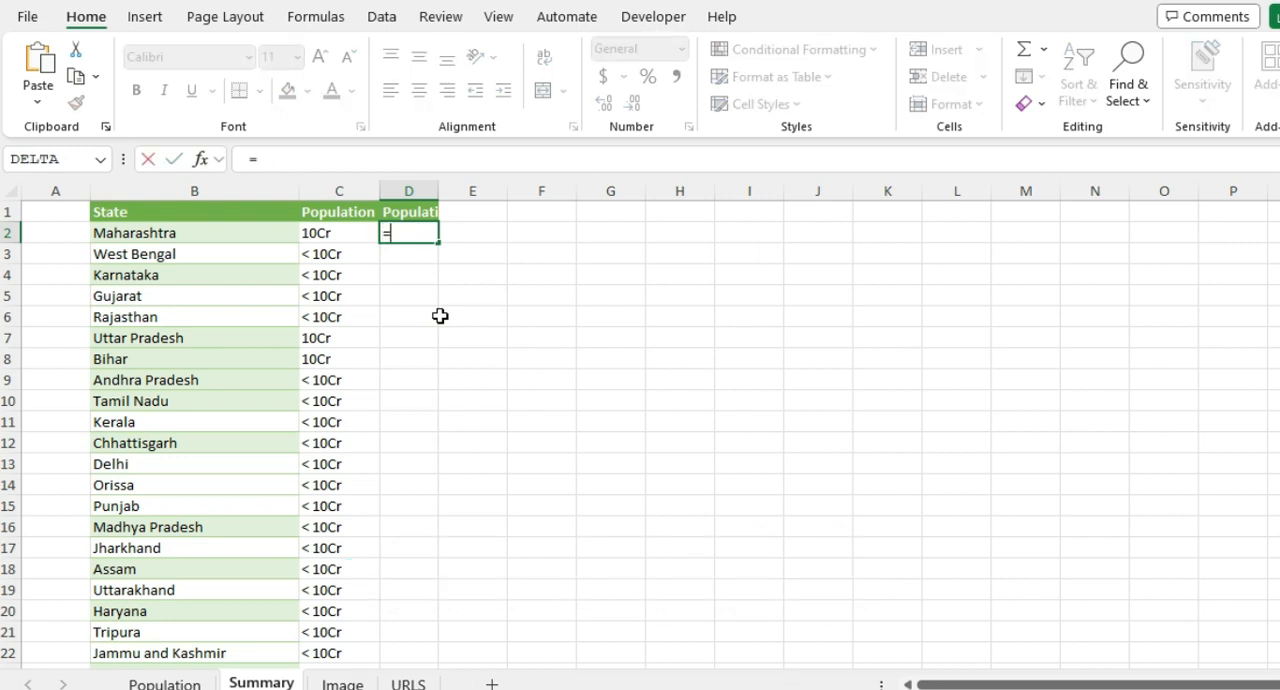
text(sumifs)
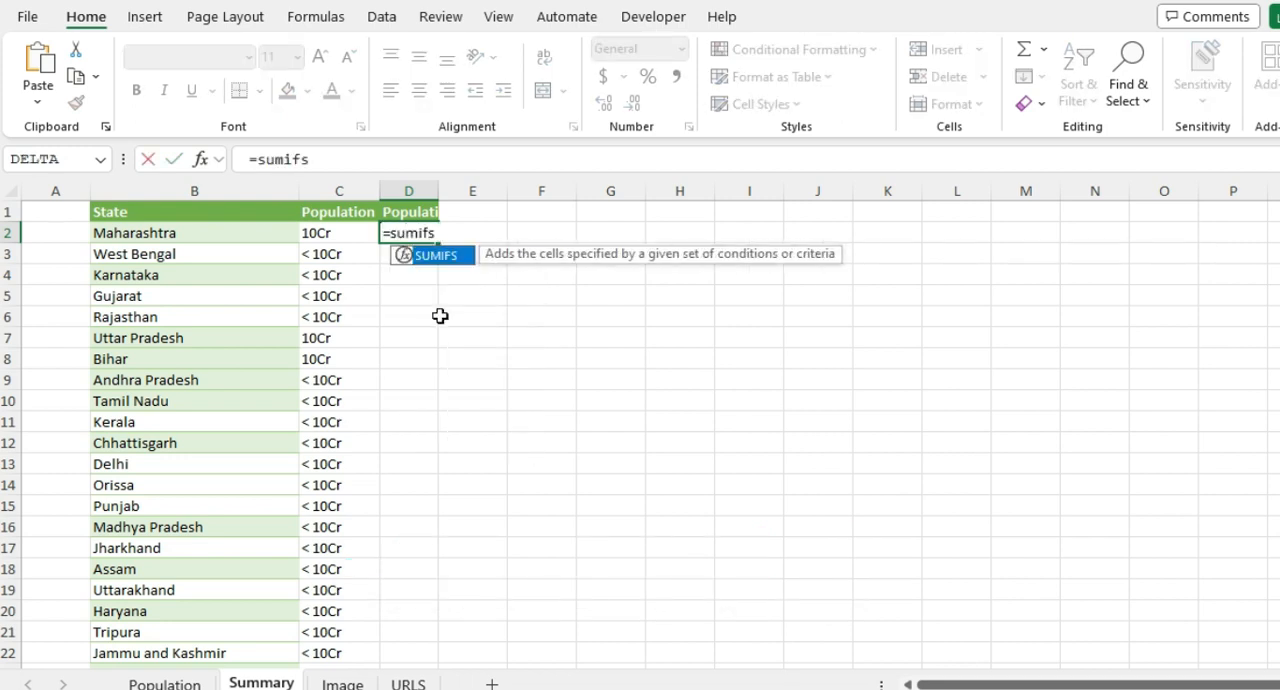
key(Tab)
click(180, 683)
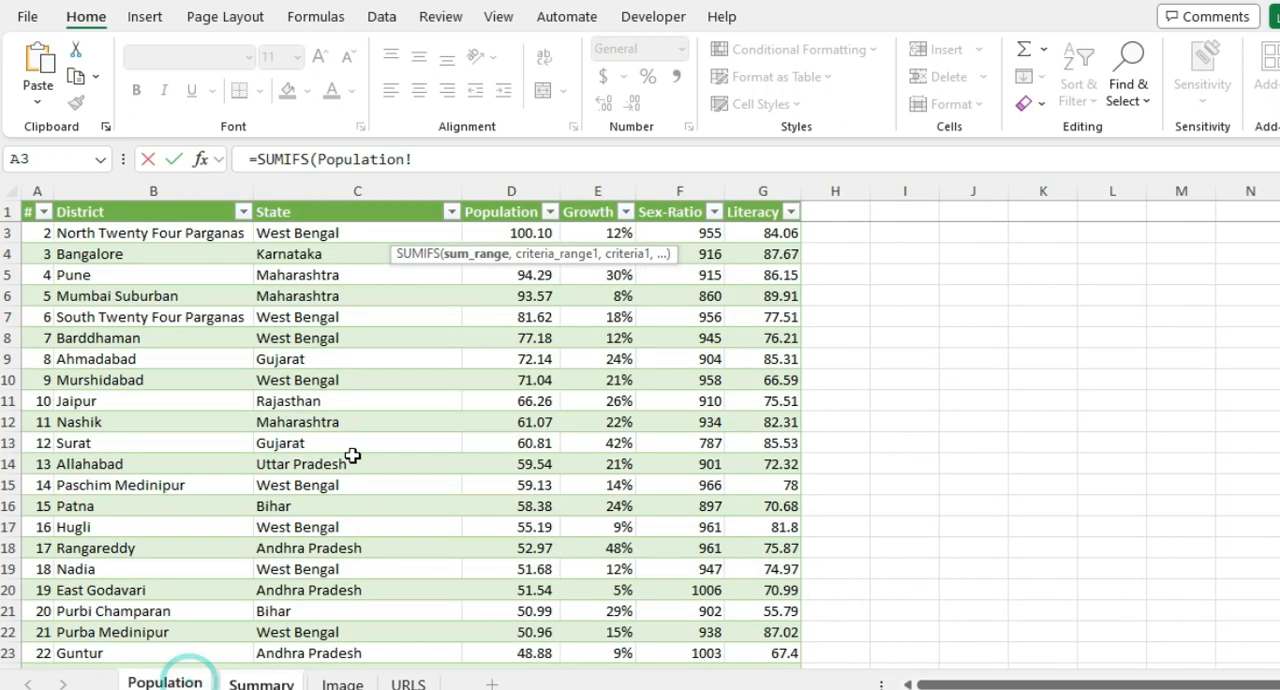
click(521, 182)
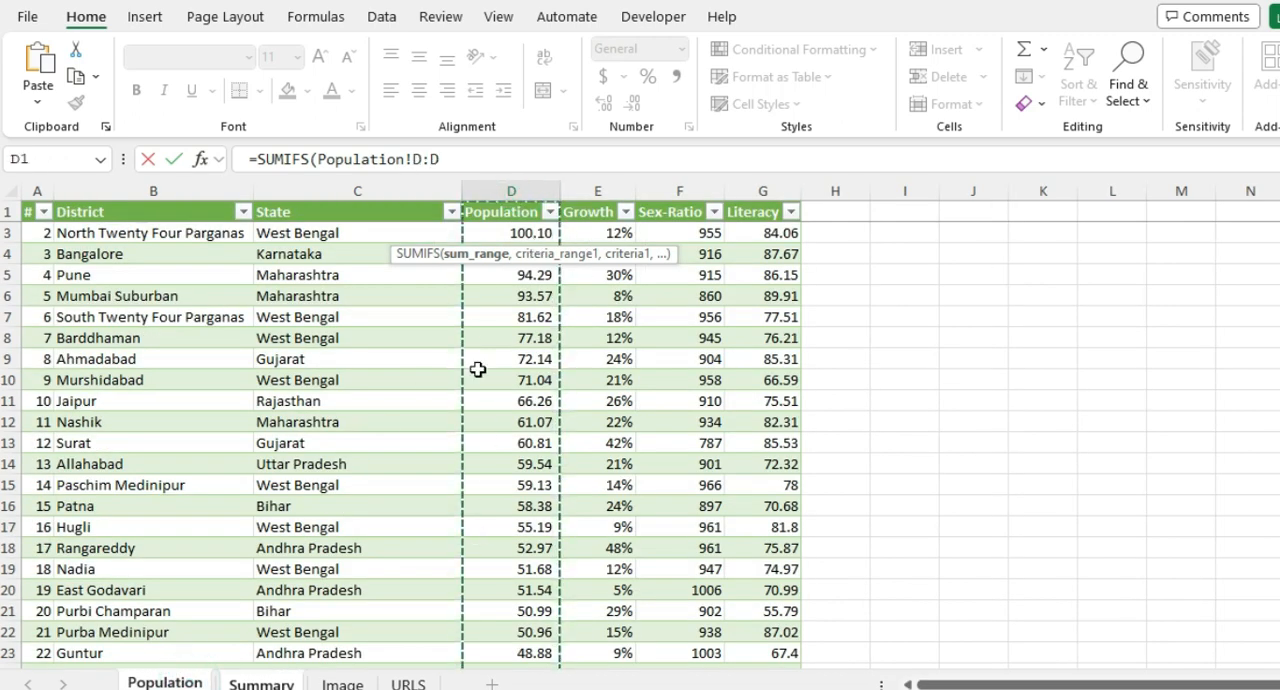
text(,)
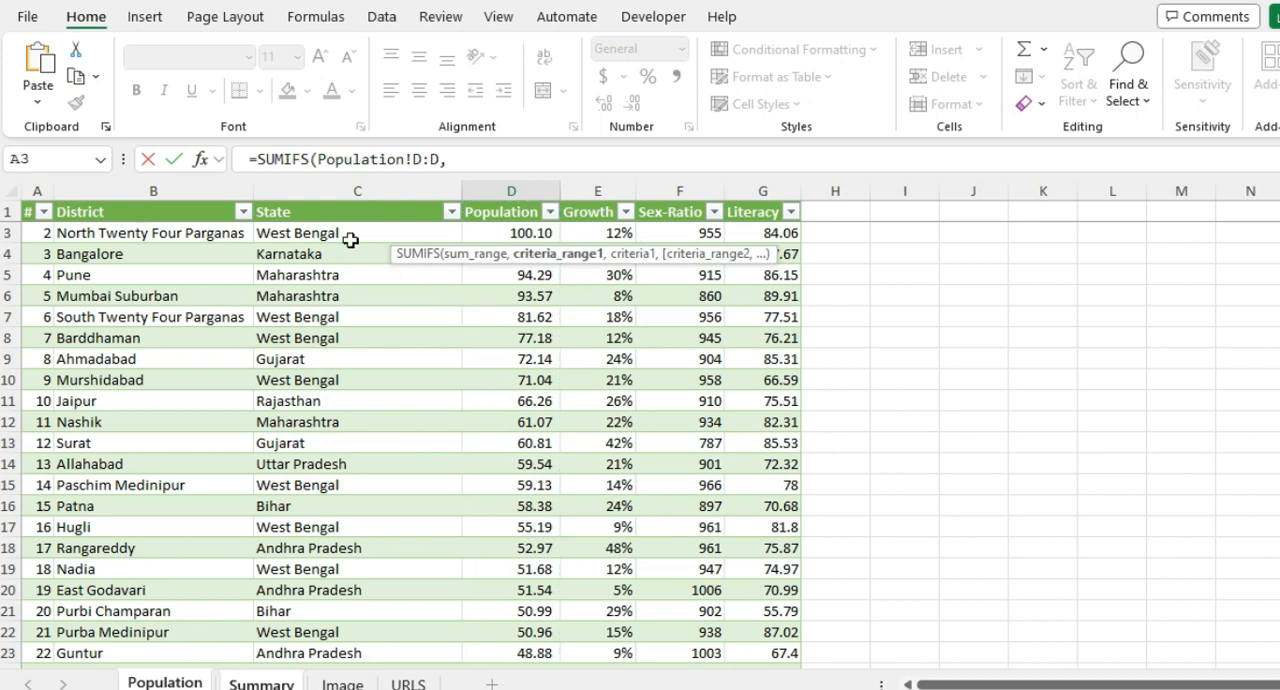
Step: Complete the SUMIFS formula with Population!C:C as the criteria range and Summary!B2 as the criterion
click(319, 188)
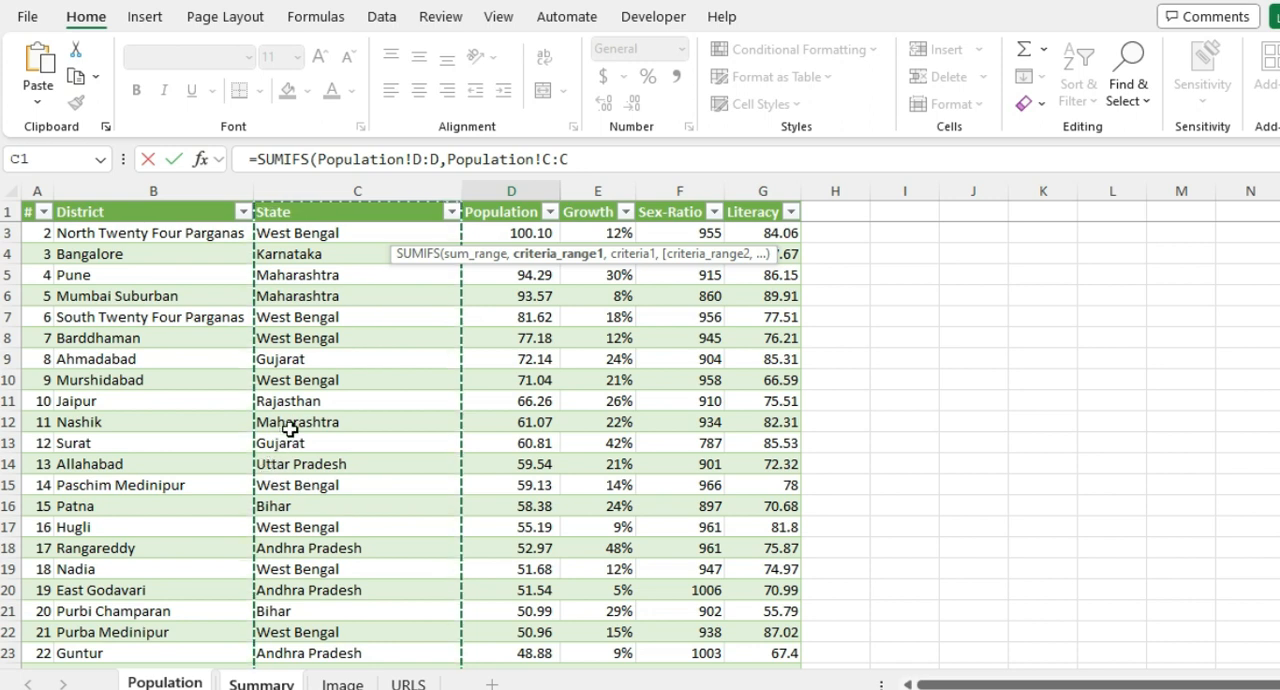
text(,)
click(262, 682)
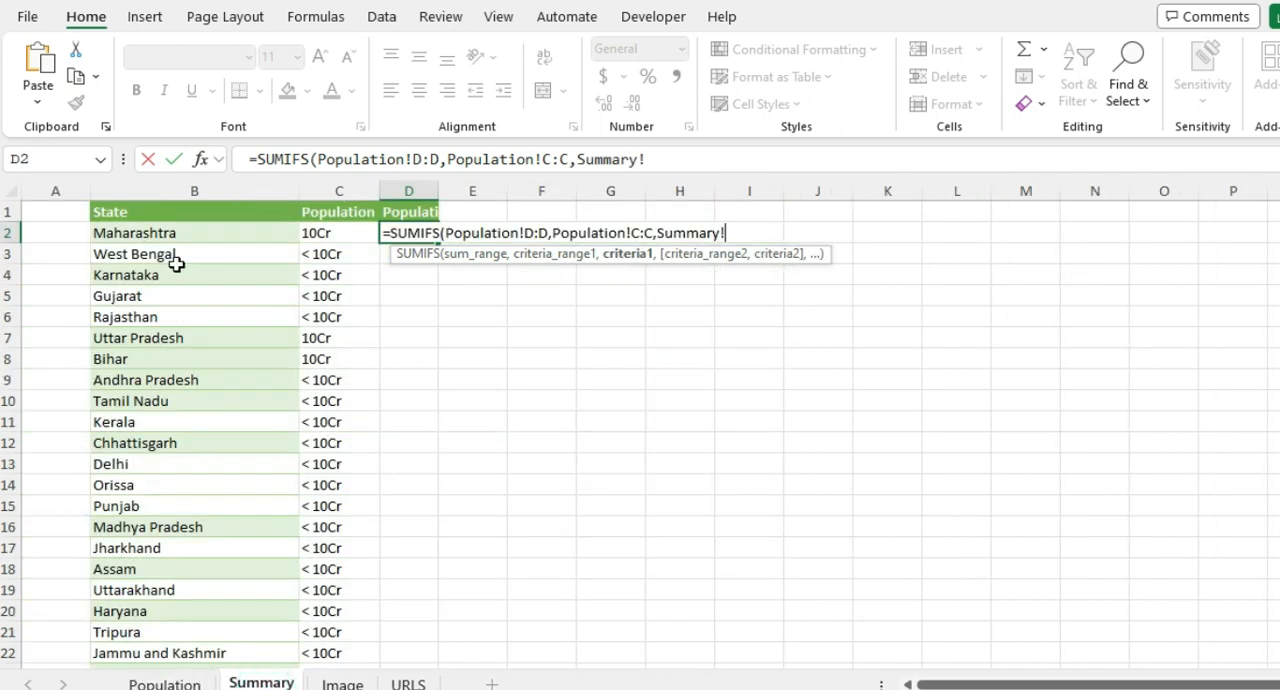
click(183, 233)
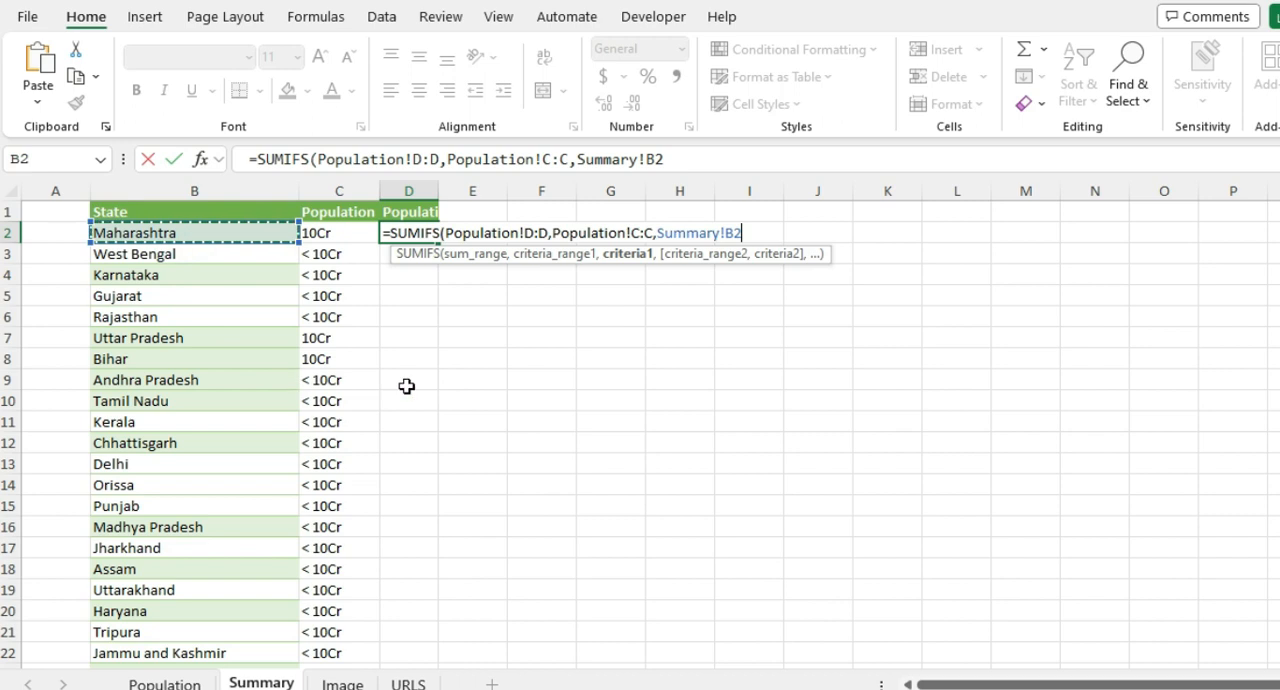
text())
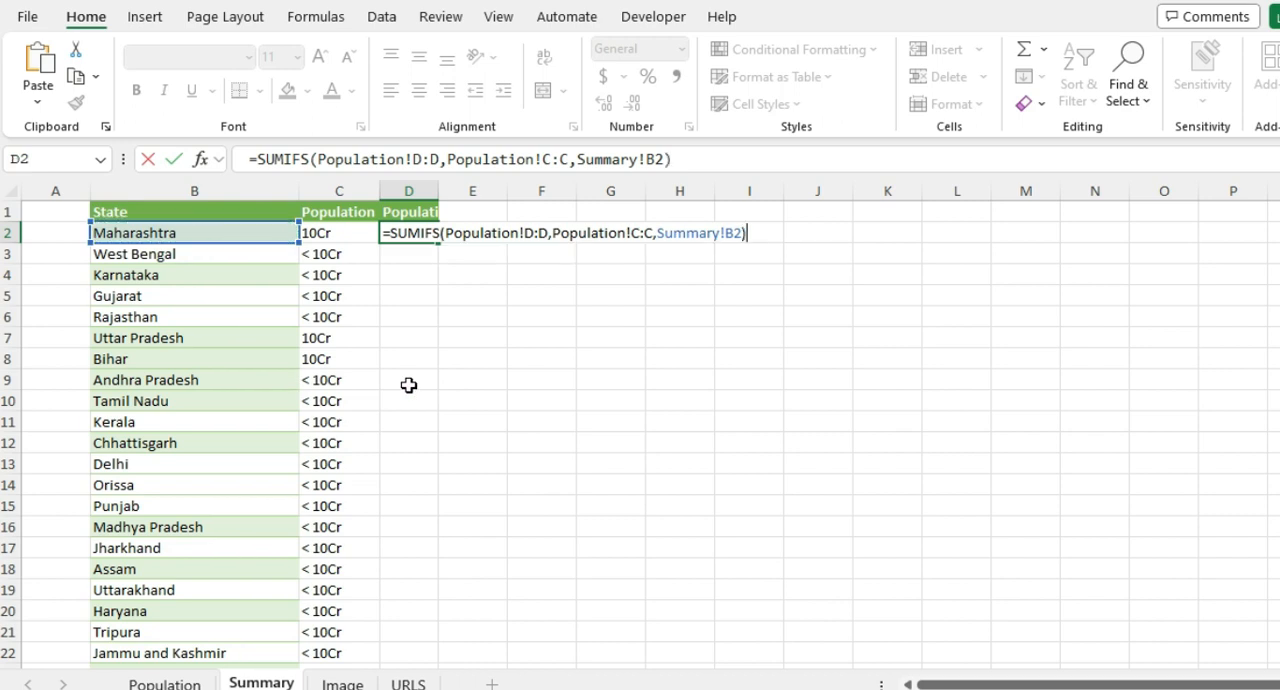
key(Return)
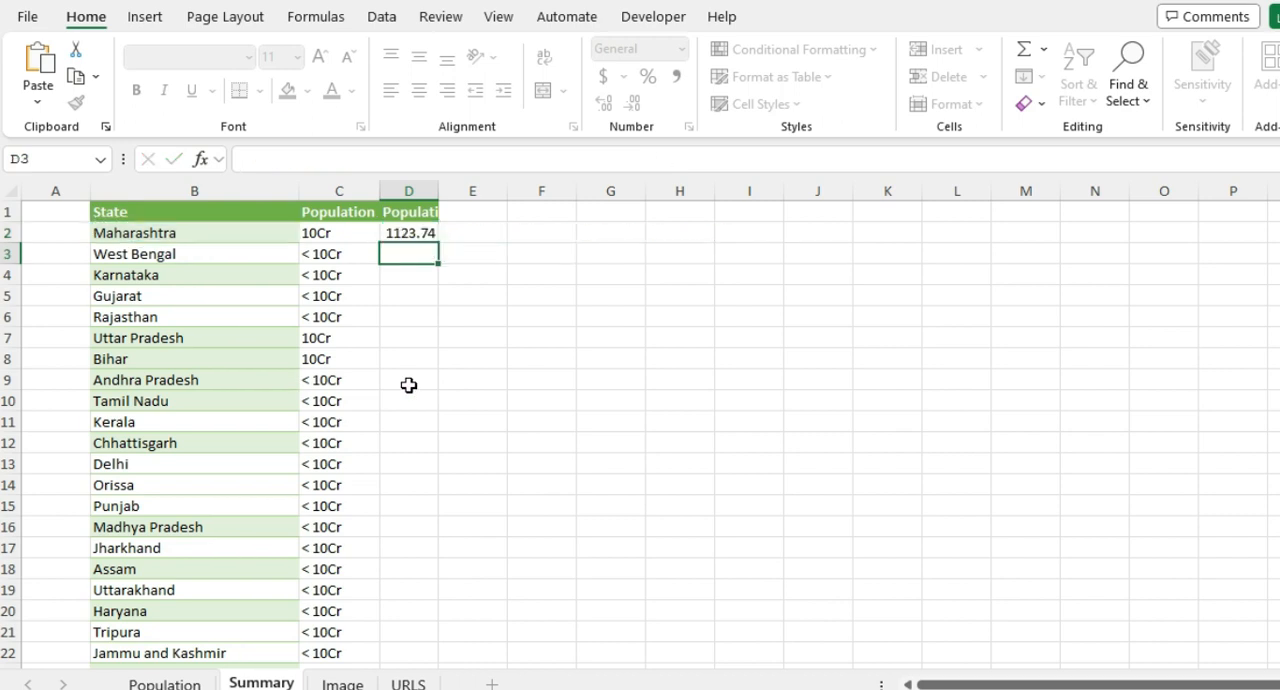
Step: Fill the D2 SUMIFS formula down to D8 and shorten the state name in B3 to West Beng
key(Up)
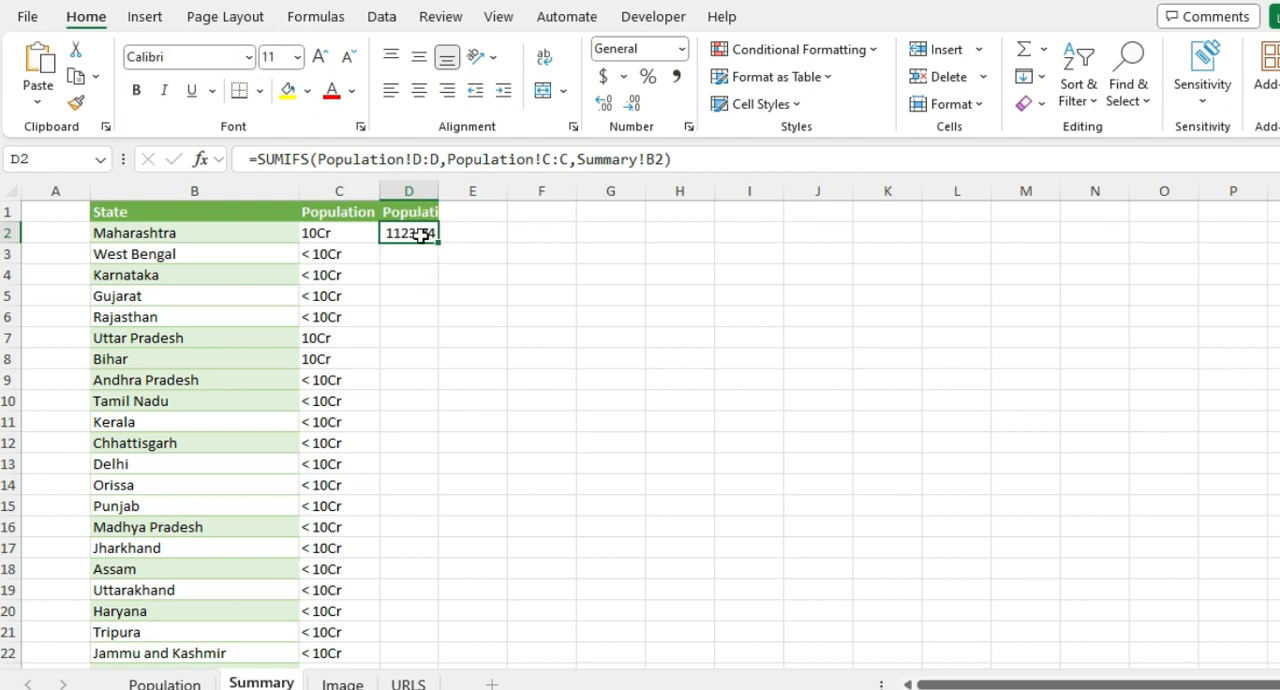
drag(438, 241, 443, 366)
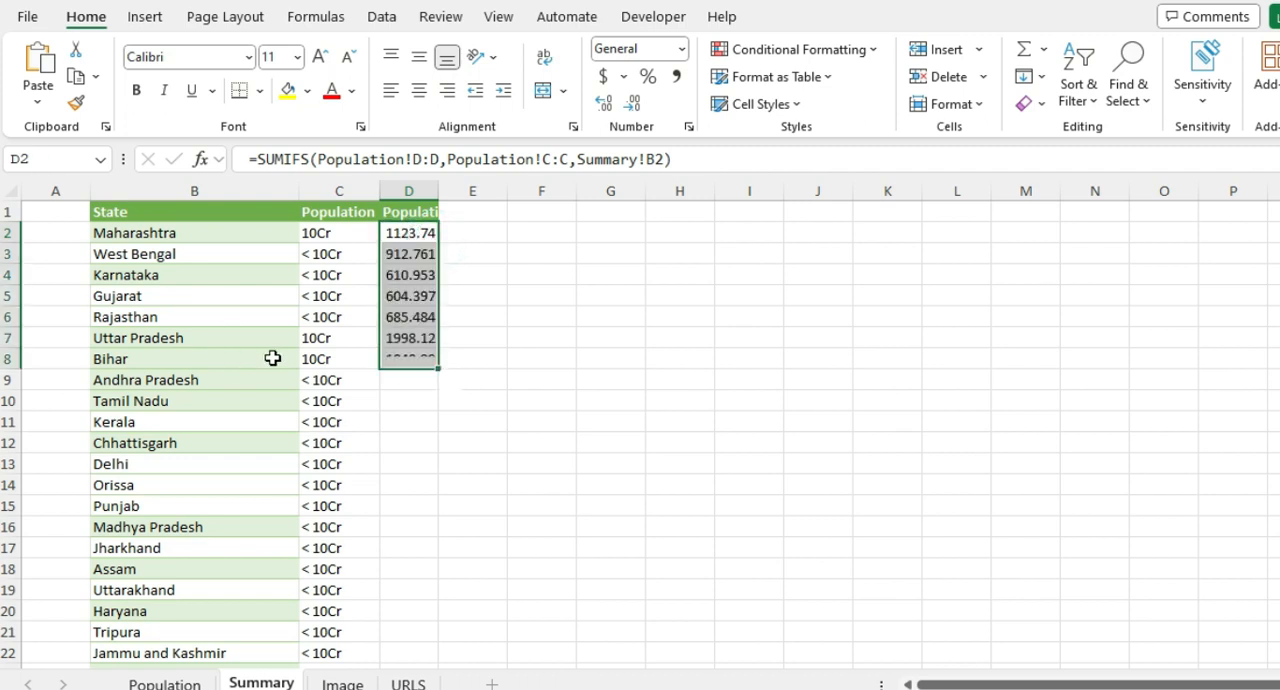
click(158, 254)
double_click(202, 255)
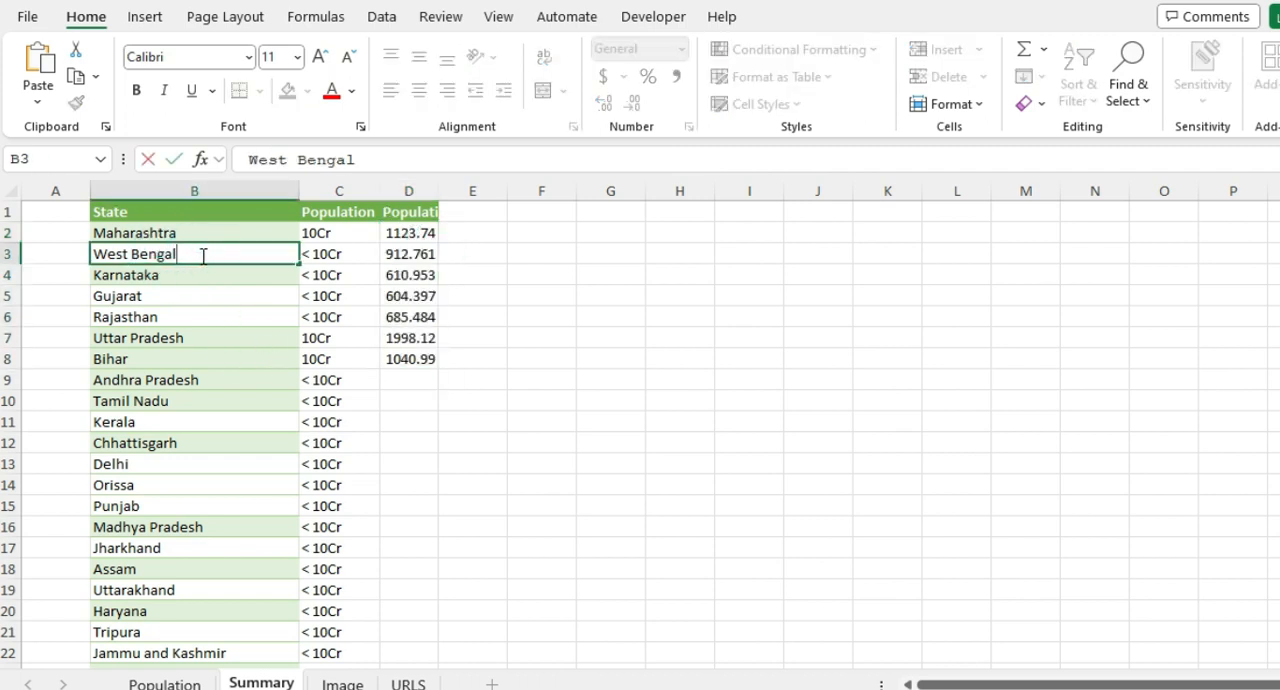
key(BackSpace)
key(BackSpace)
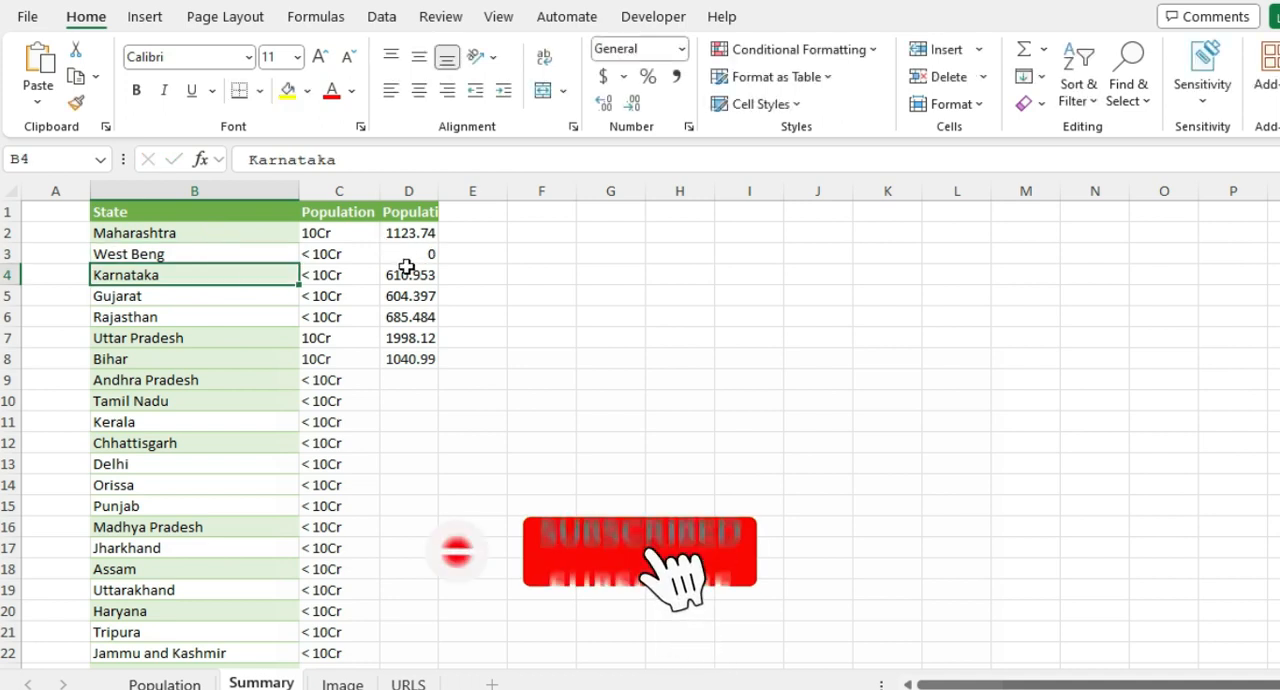
Step: Check the SUMIFS result in D3 against the misspelled state in B3, and undo the name change
click(211, 254)
click(399, 254)
click(188, 254)
key(ctrl+z)
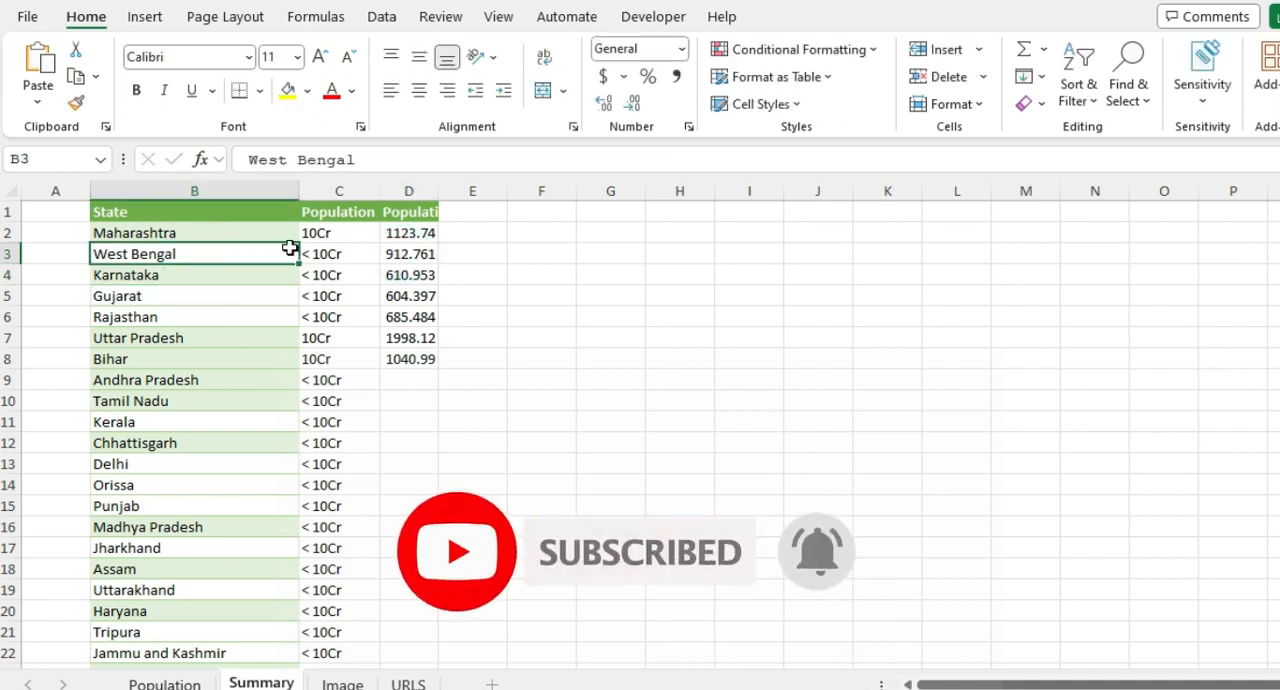
Step: Clear the copied SUMIFS formulas from cells D3 to D8 and return to cell D2
click(400, 236)
click(418, 257)
drag(418, 257, 428, 355)
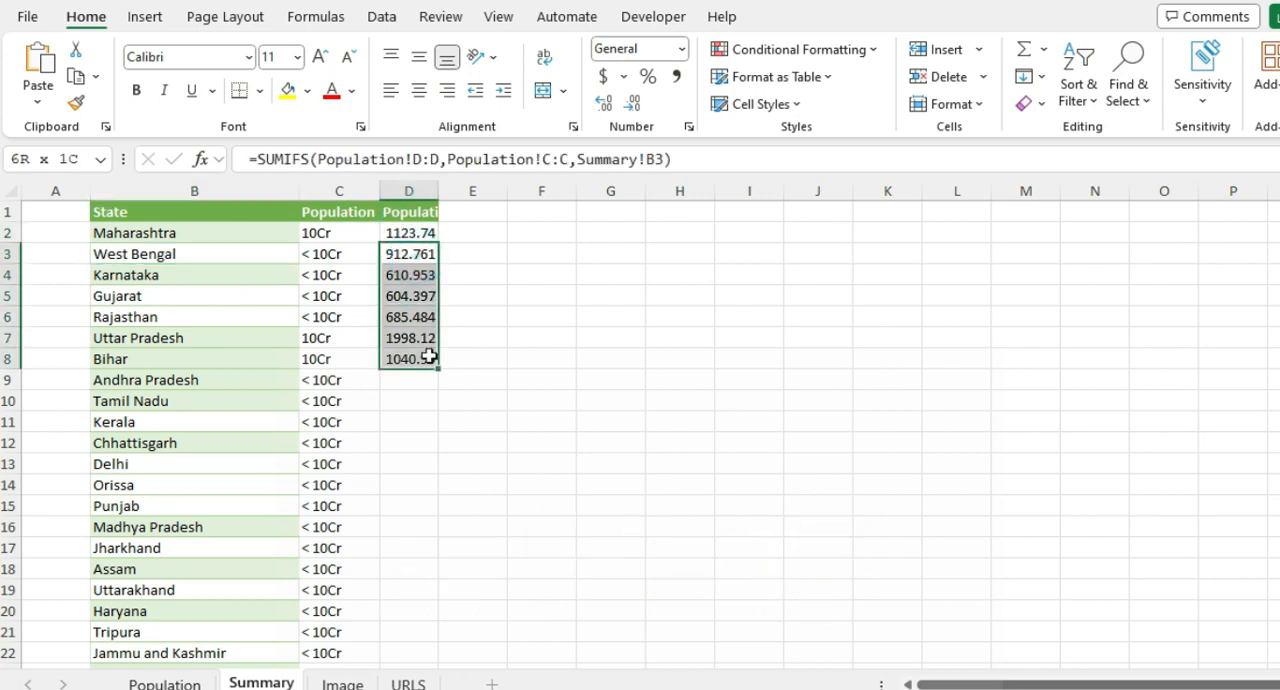
key(Delete)
click(389, 236)
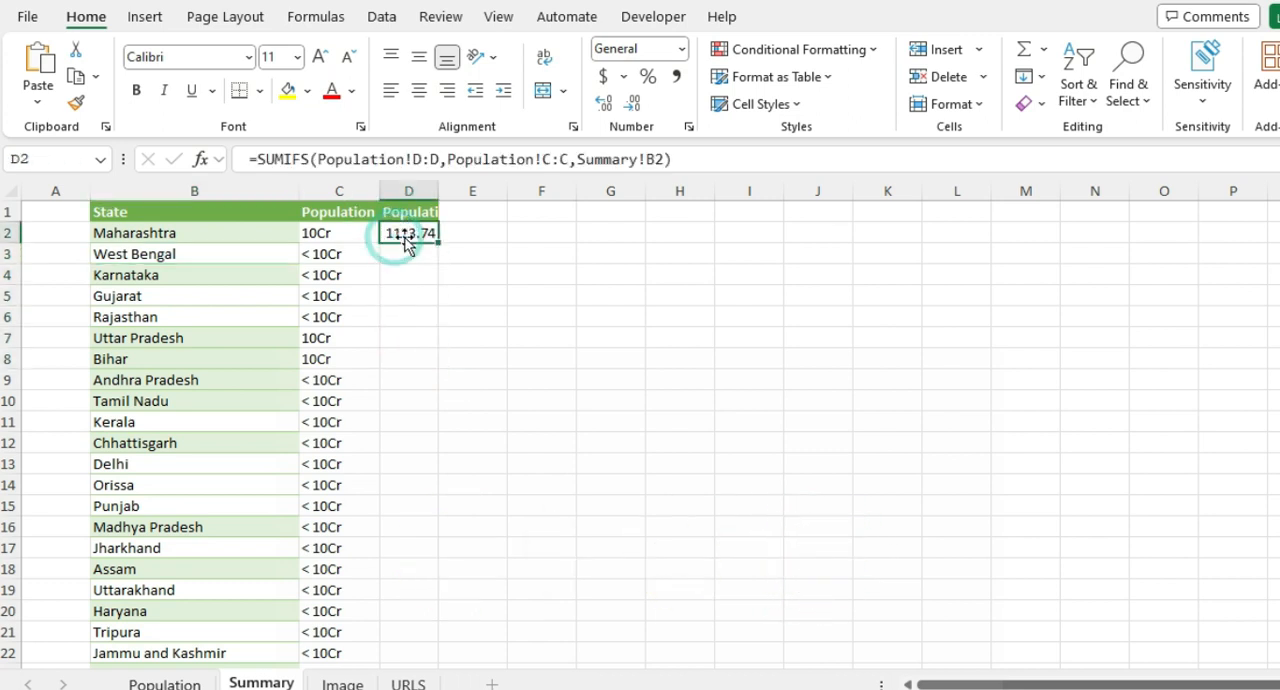
Step: Wrap the SUMIFS formula in D2 in an IFERROR function that returns 0 on error
click(257, 160)
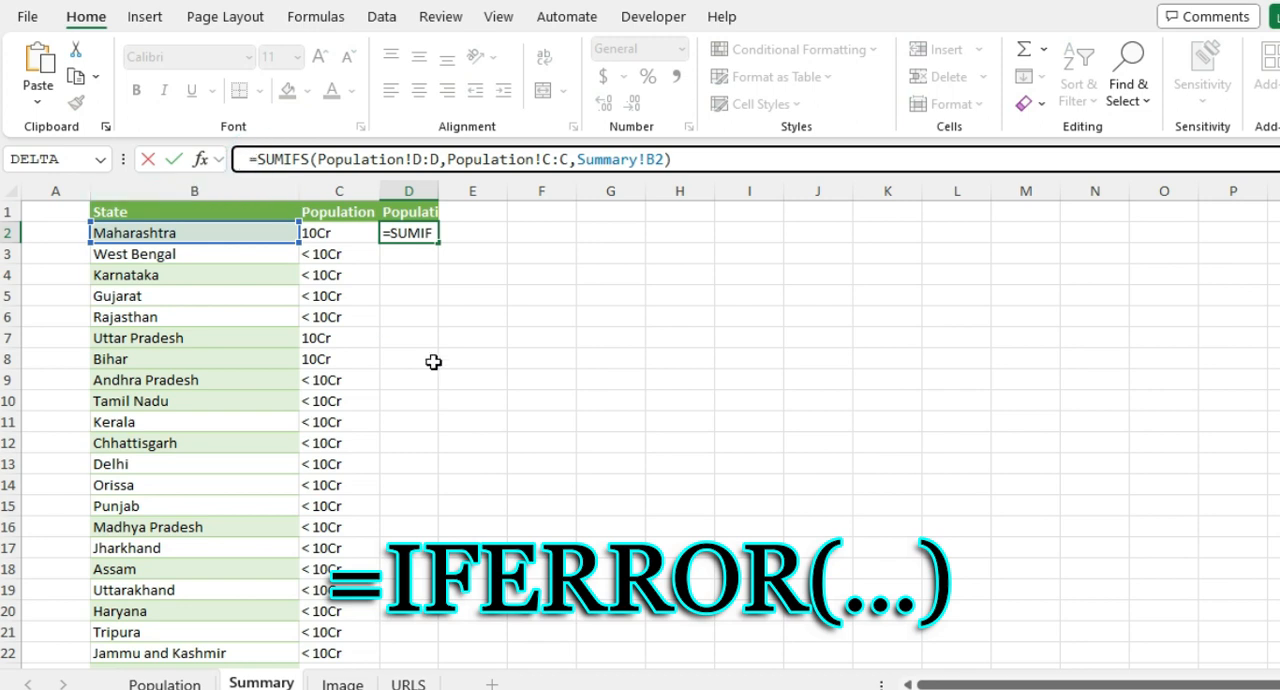
text(IFer)
key(Tab)
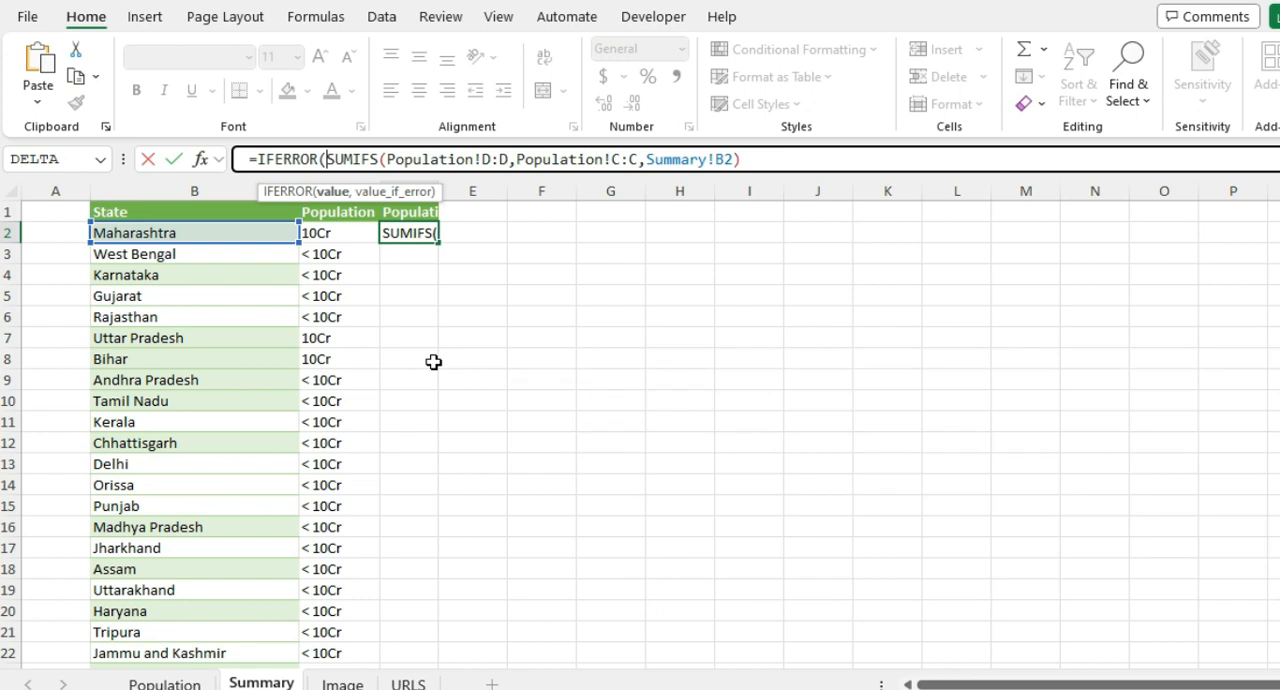
key(ctrl+Down)
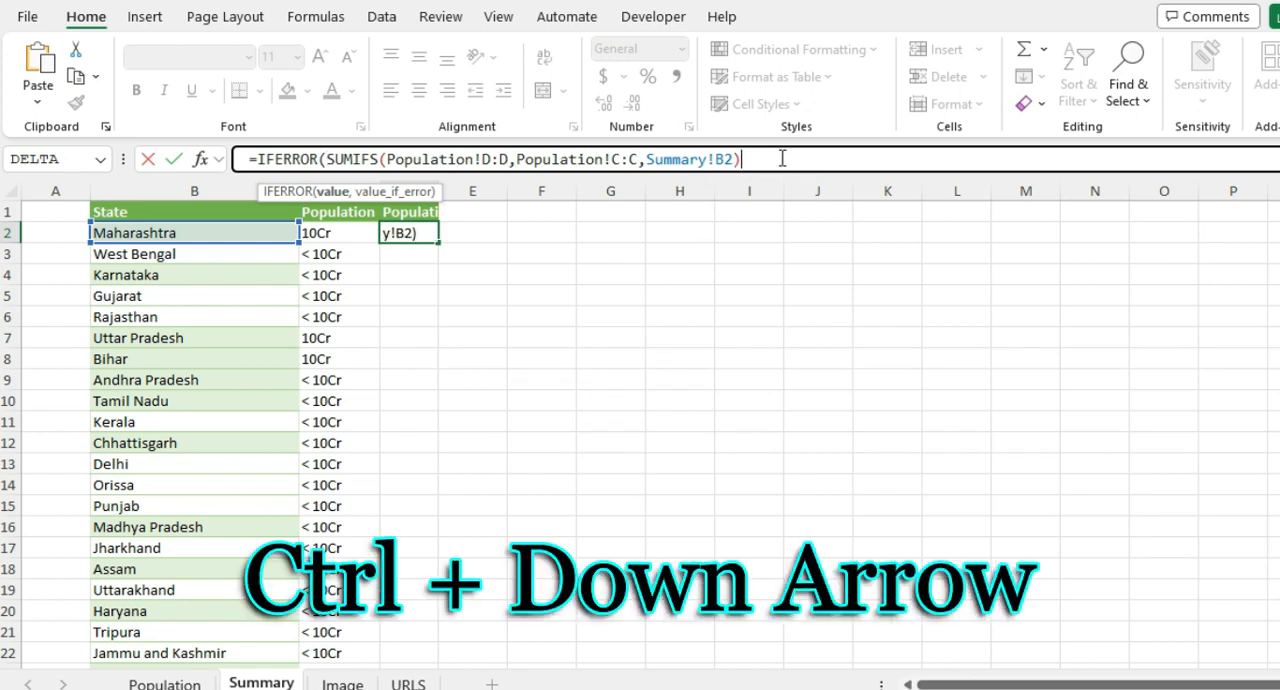
text(,0))
key(Return)
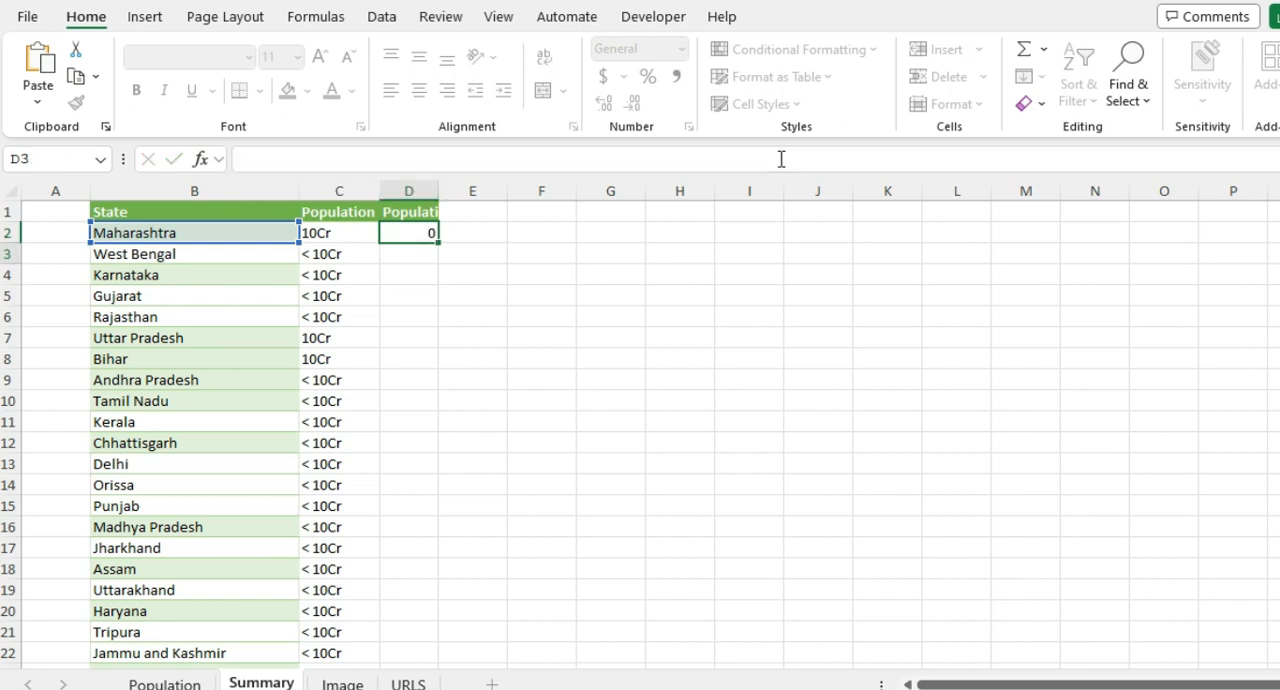
Step: Clear the Mumbai Suburban state in C6 of the Population sheet, check the formula in Summary D2, and undo the deletion
click(414, 234)
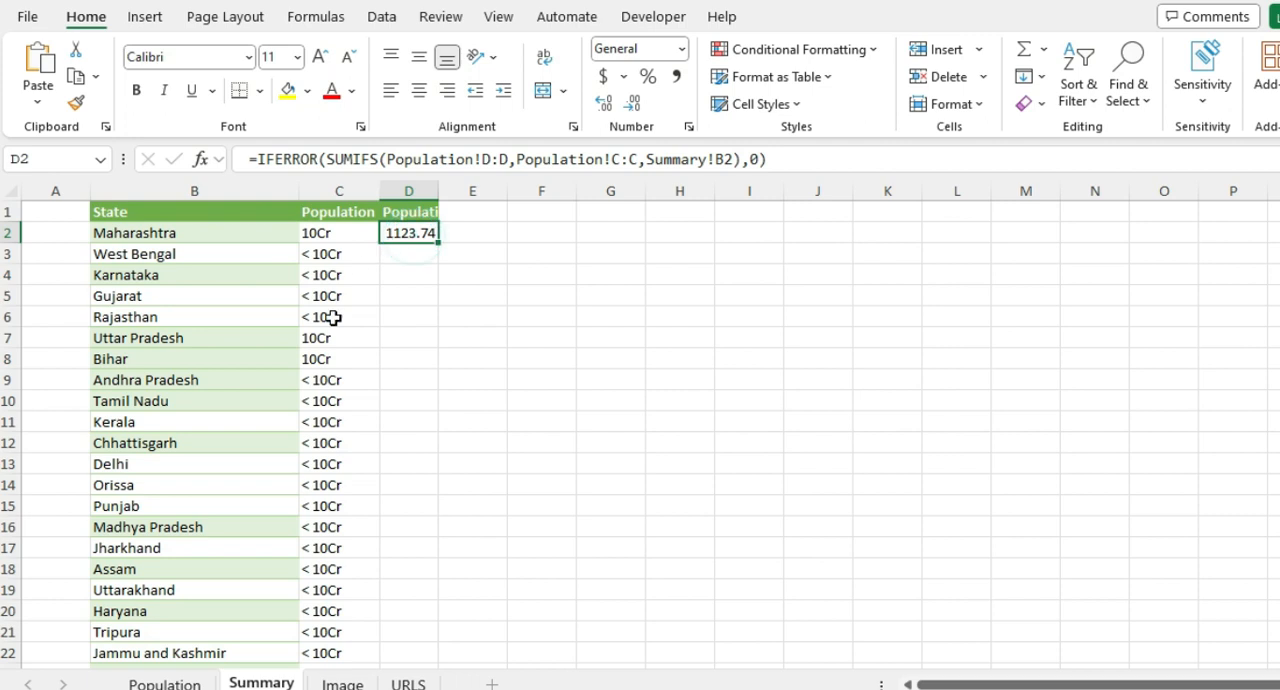
click(165, 683)
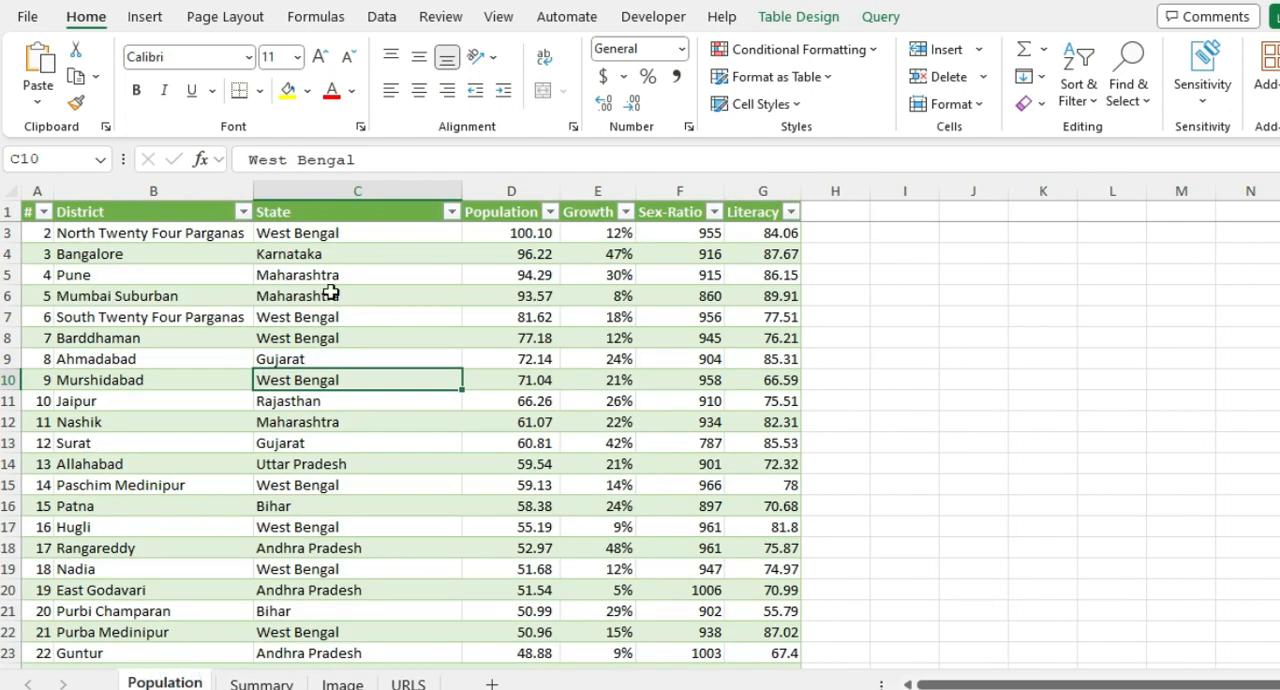
click(316, 294)
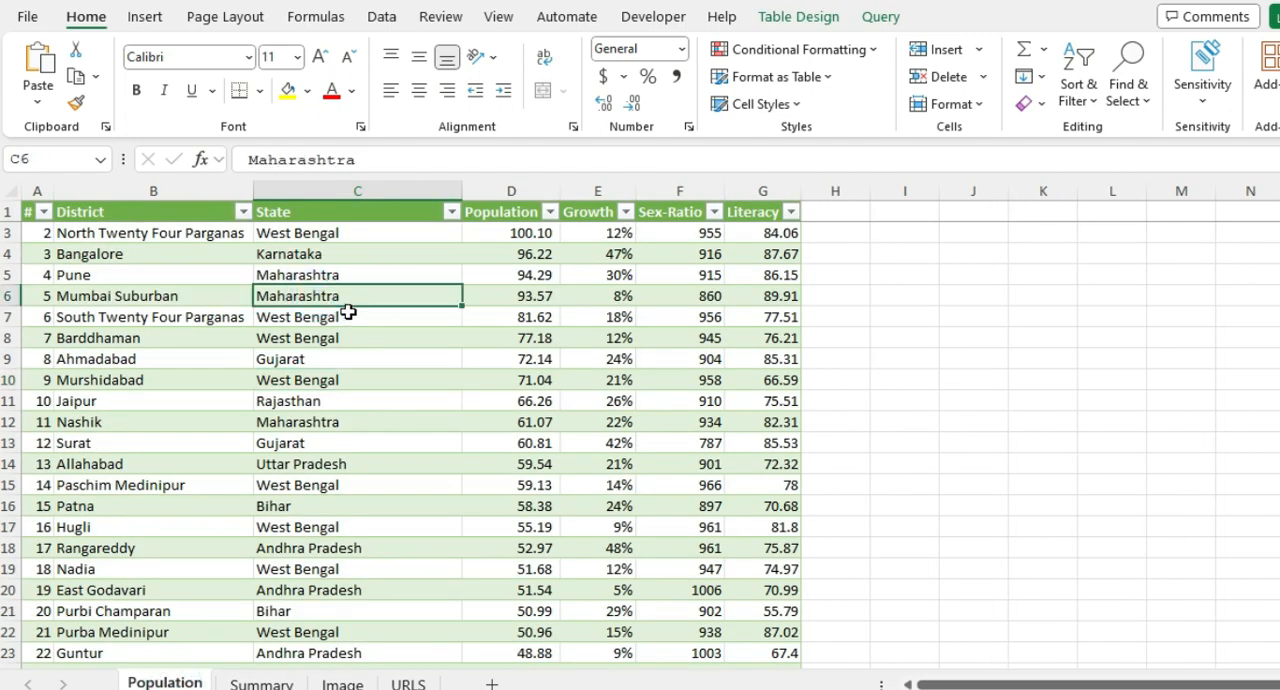
key(Delete)
click(259, 683)
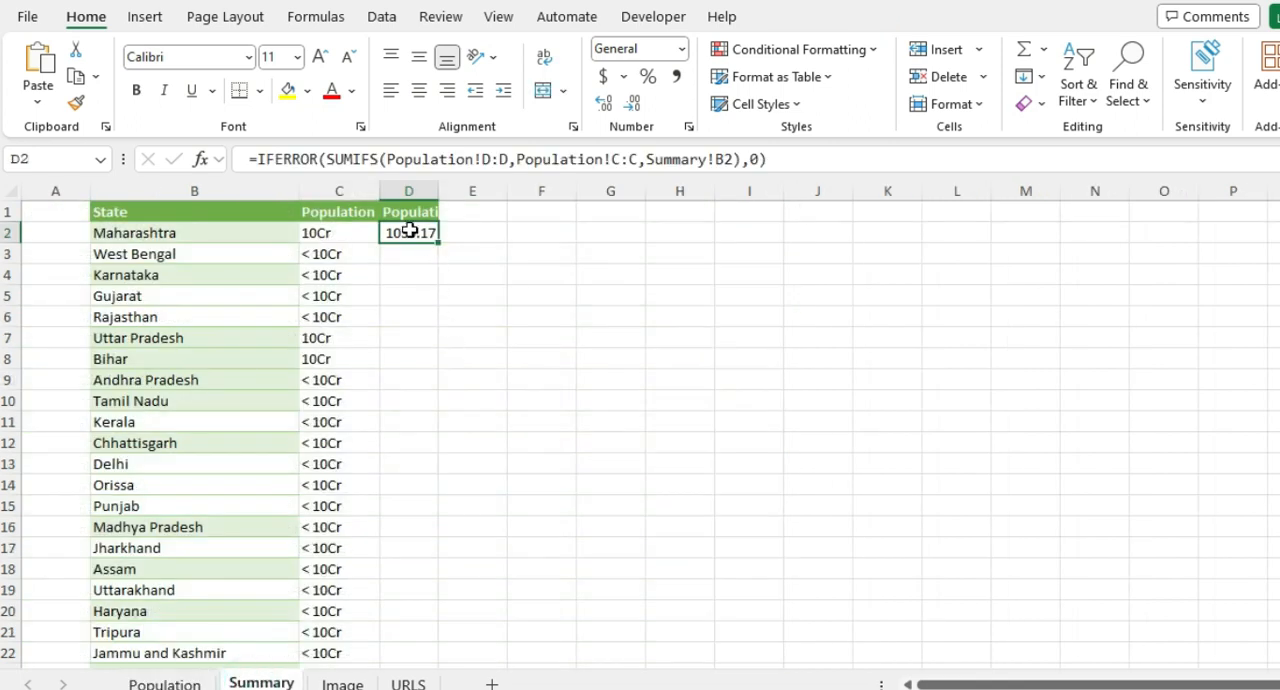
key(ctrl+z)
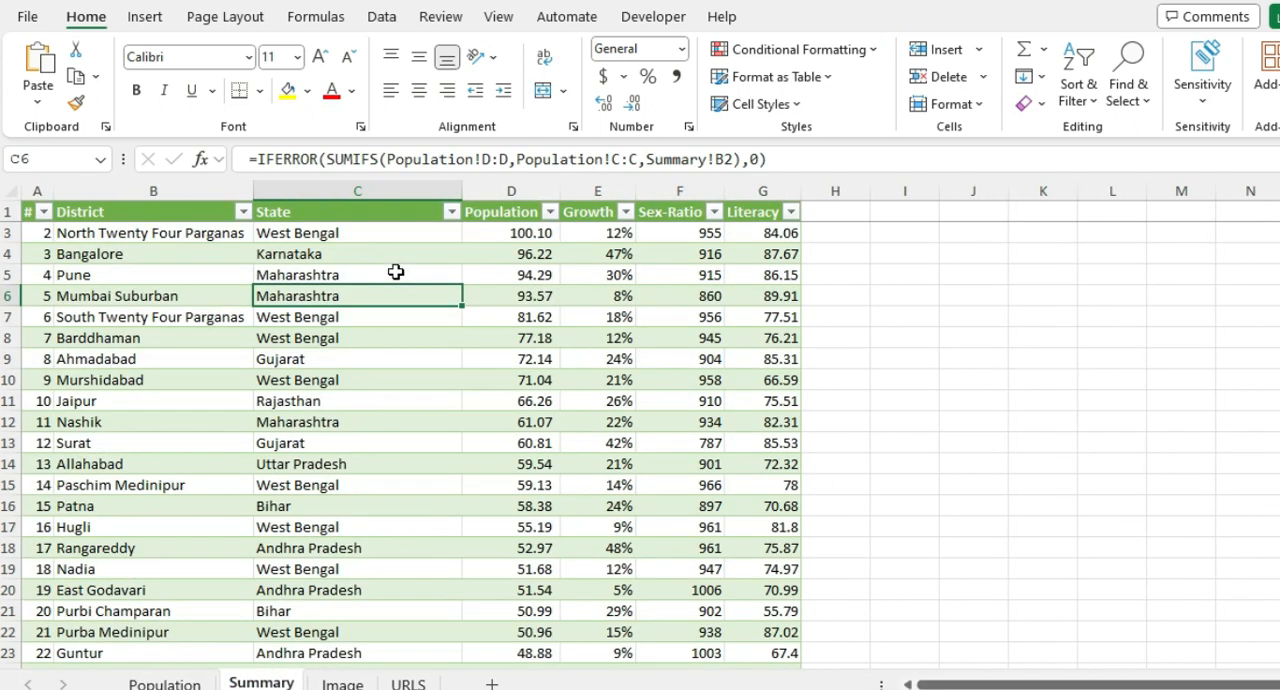
click(260, 683)
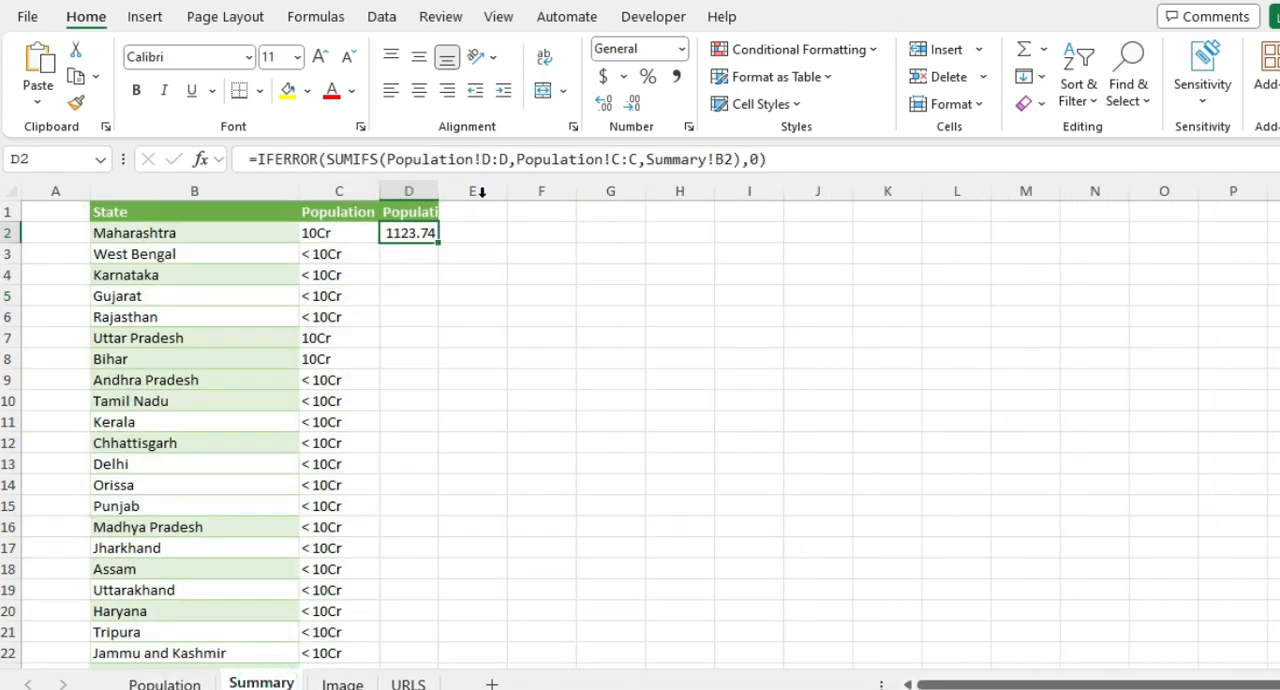
Step: Insert an IF function in front of the IFERROR formula in D2 so that it becomes the logical test
click(256, 152)
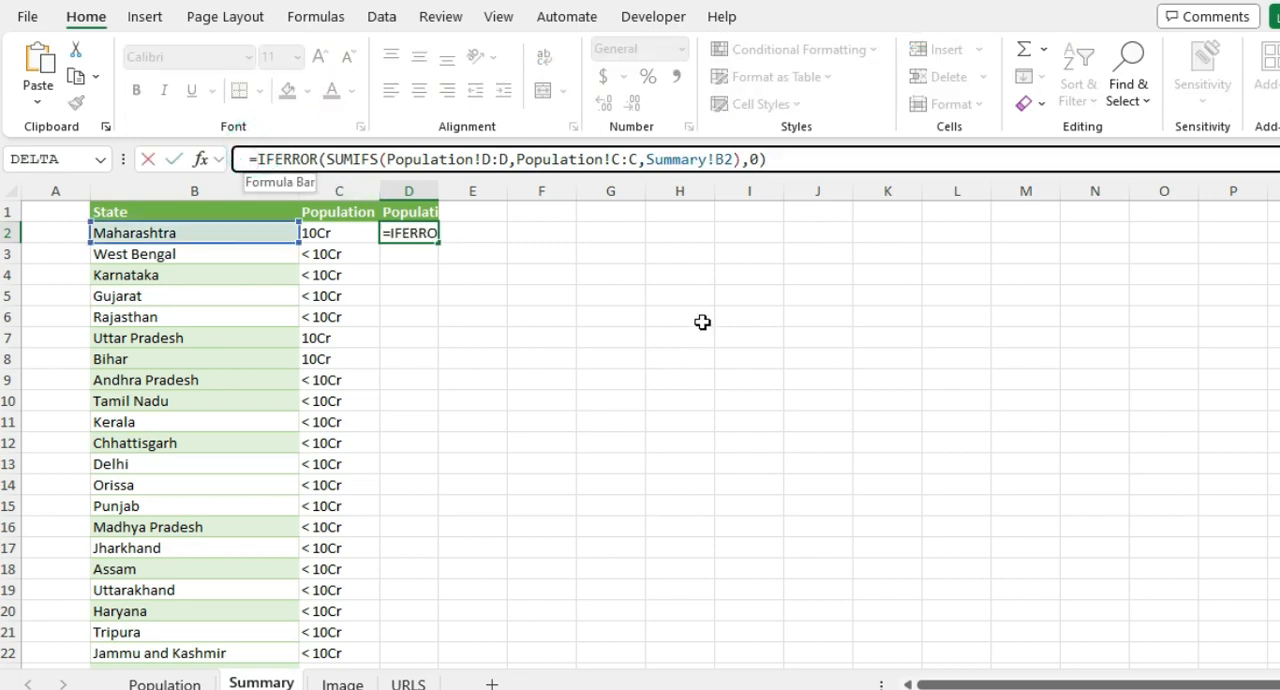
text(if)
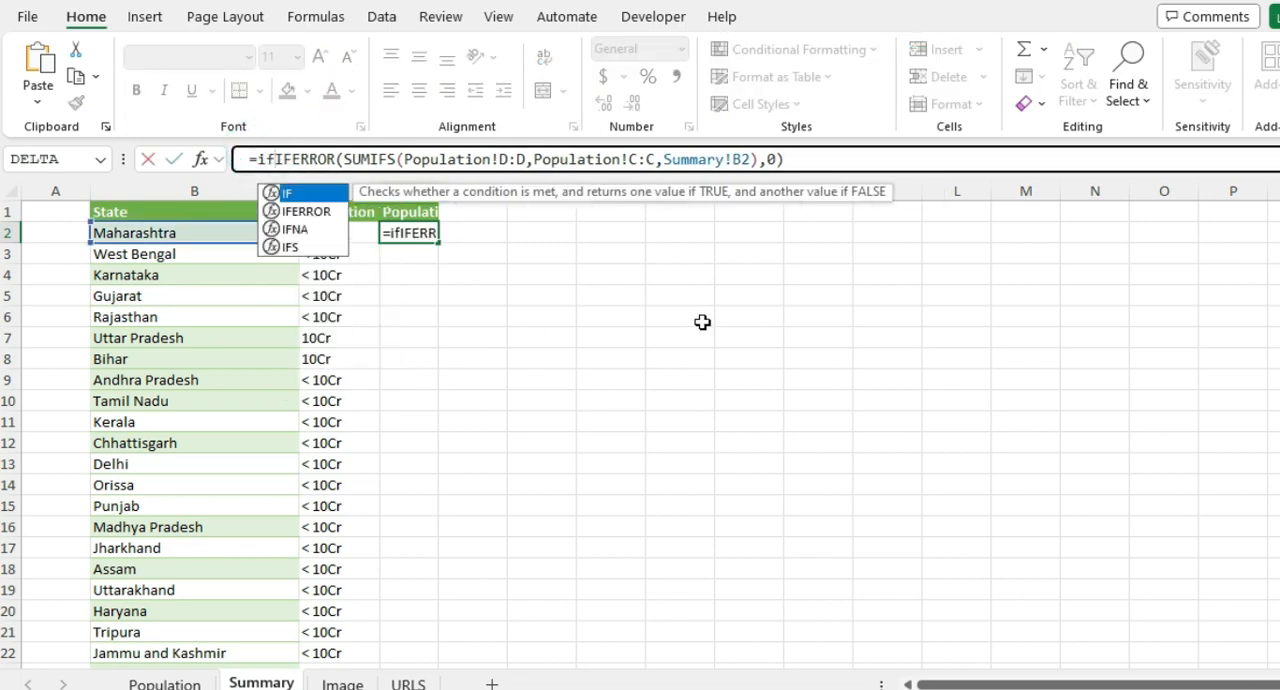
key(Tab)
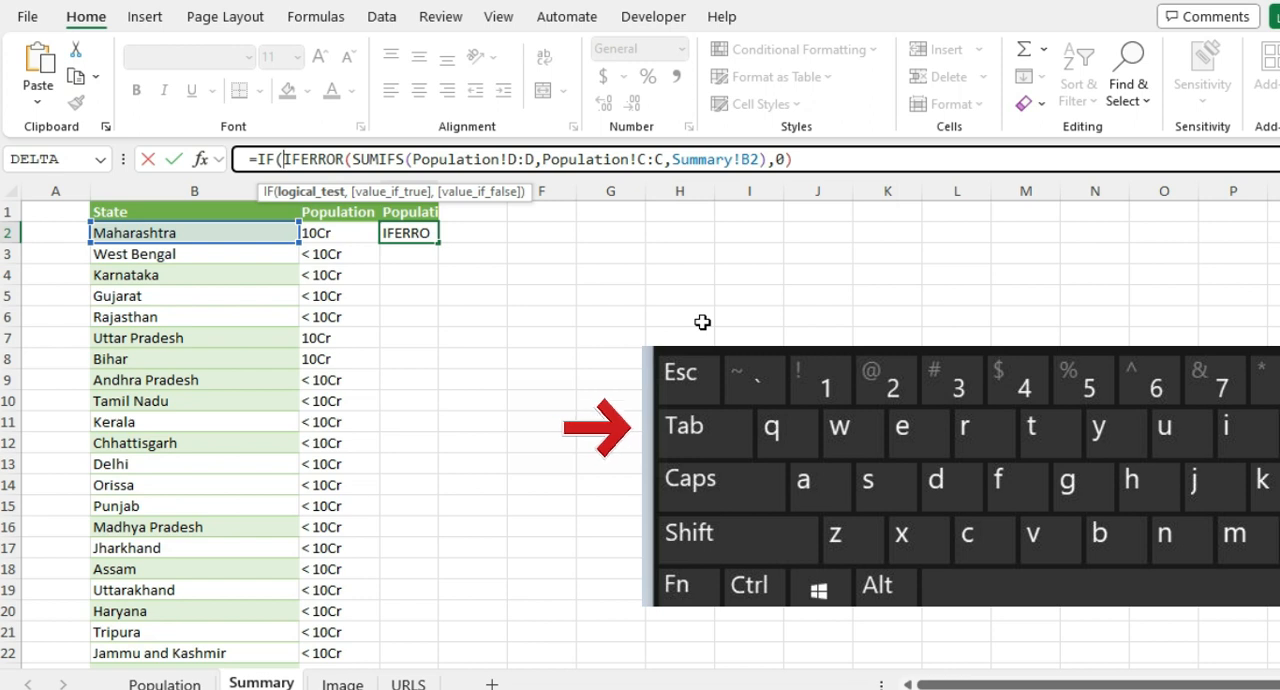
text(=su)
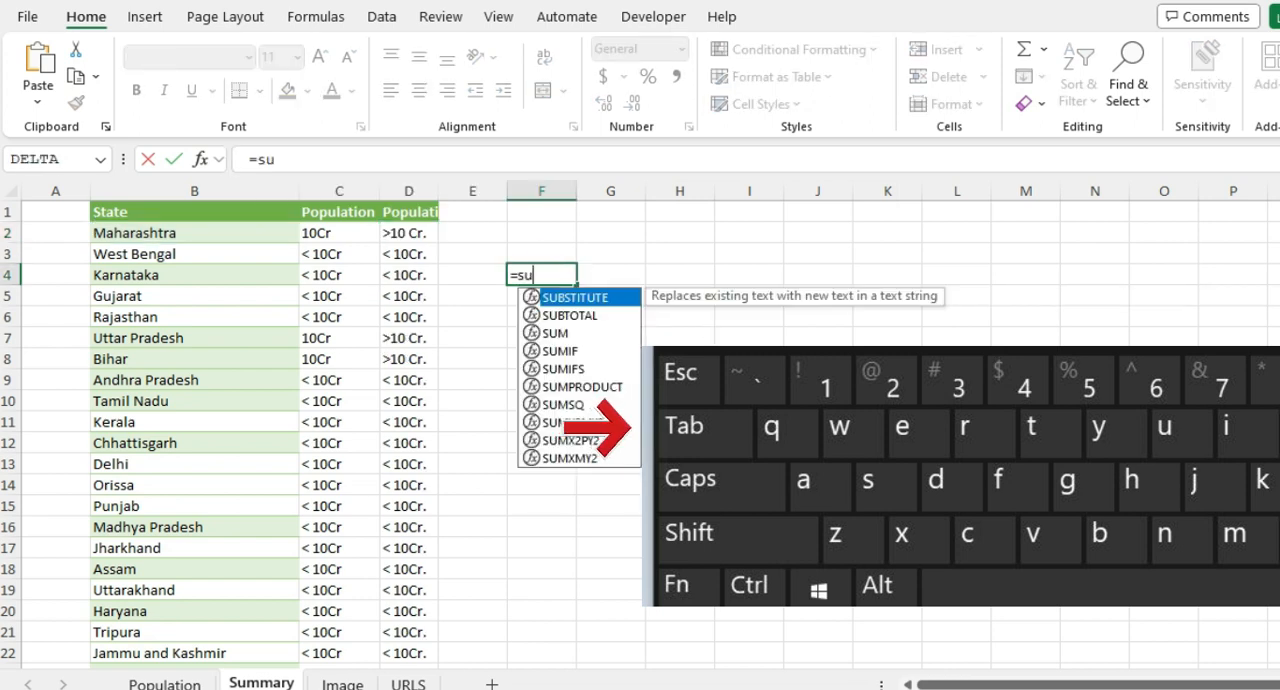
text(mp)
key(Tab)
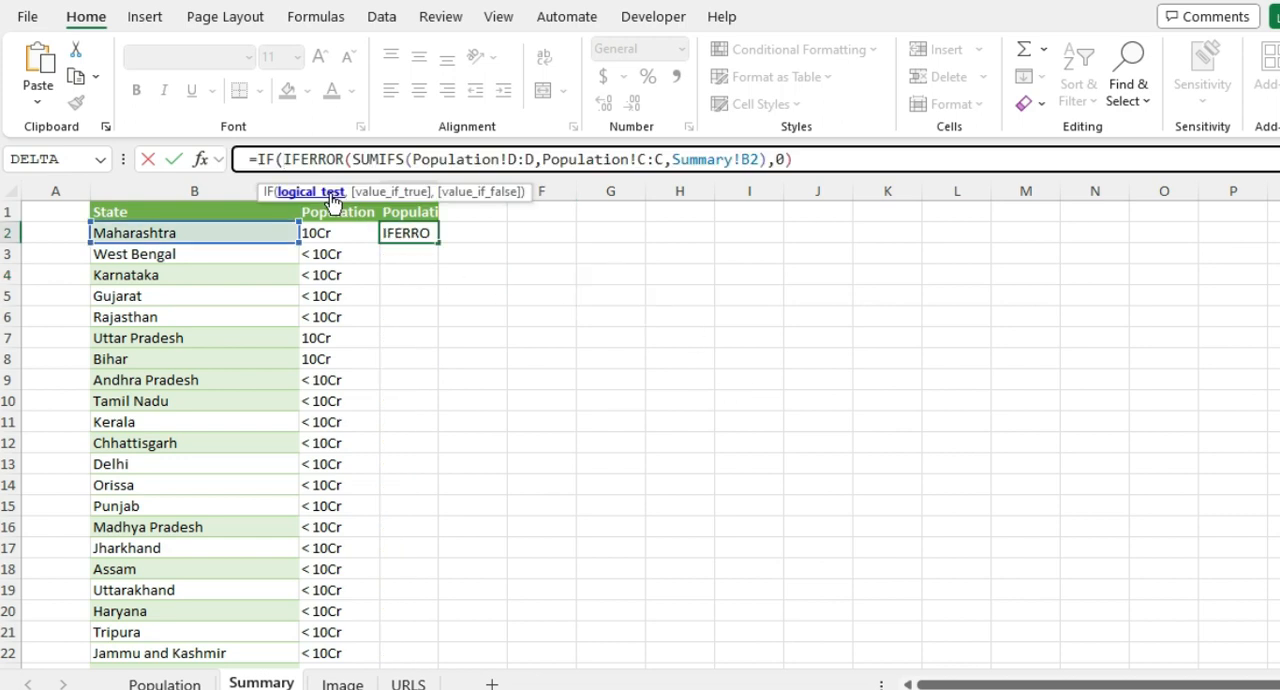
Step: Complete D2's IF formula with the test >1000 and the results ">10 Cr." and "< 10Cr.", and fill it down column D
click(331, 196)
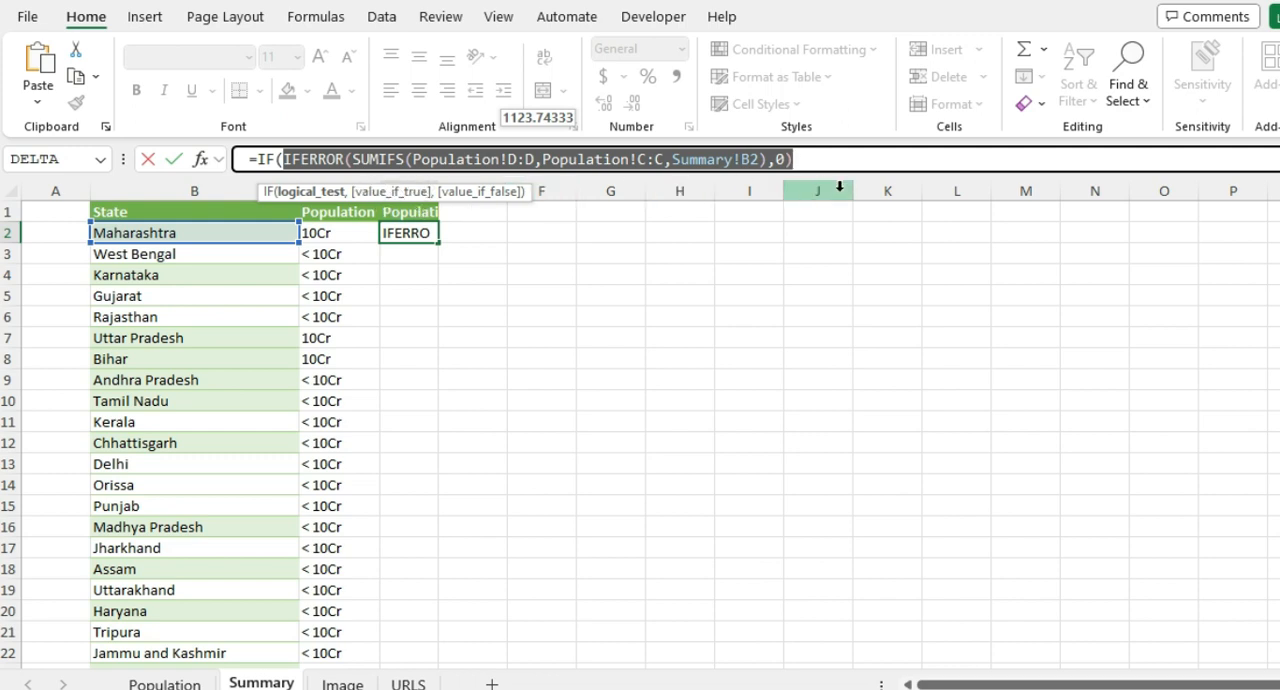
click(808, 160)
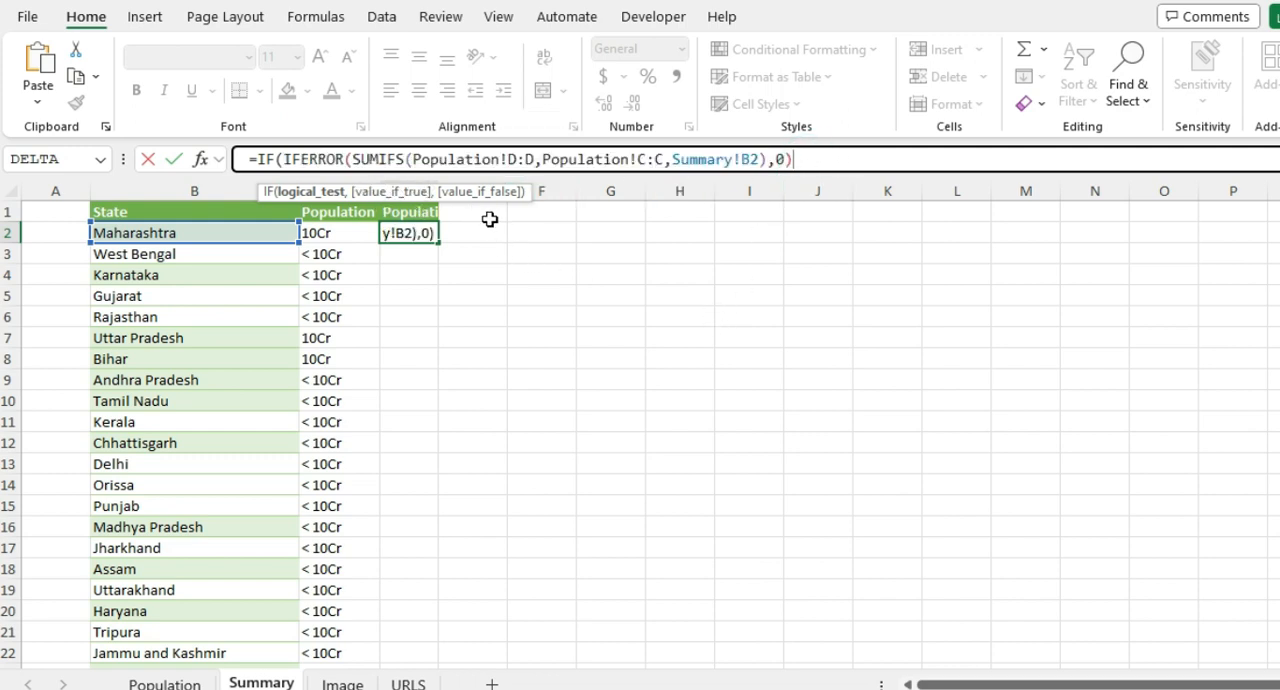
text(>1000)
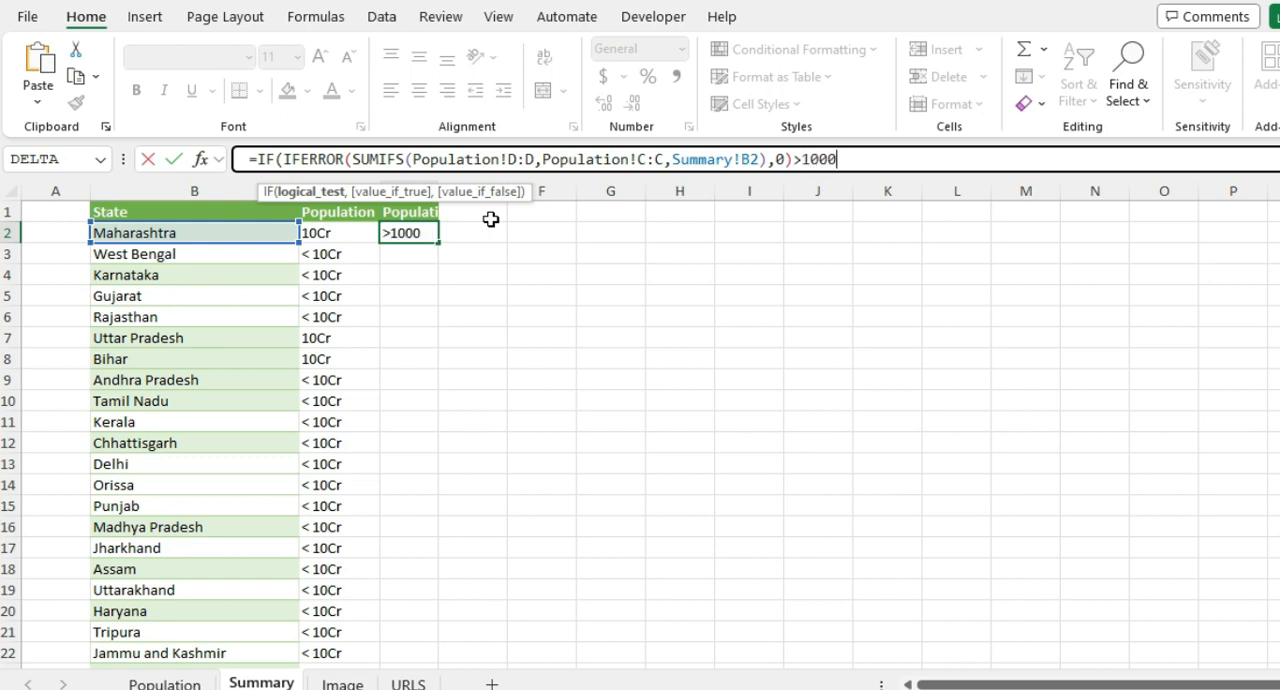
text(,">10 Cr)
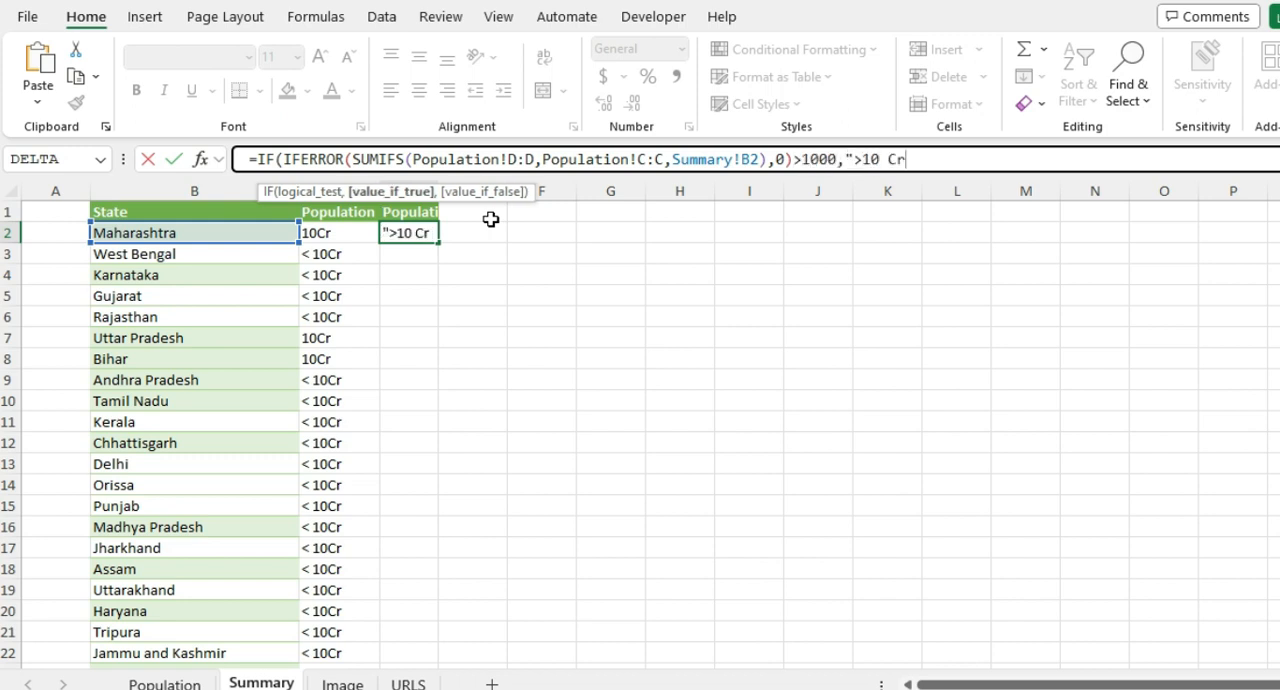
text(.",)
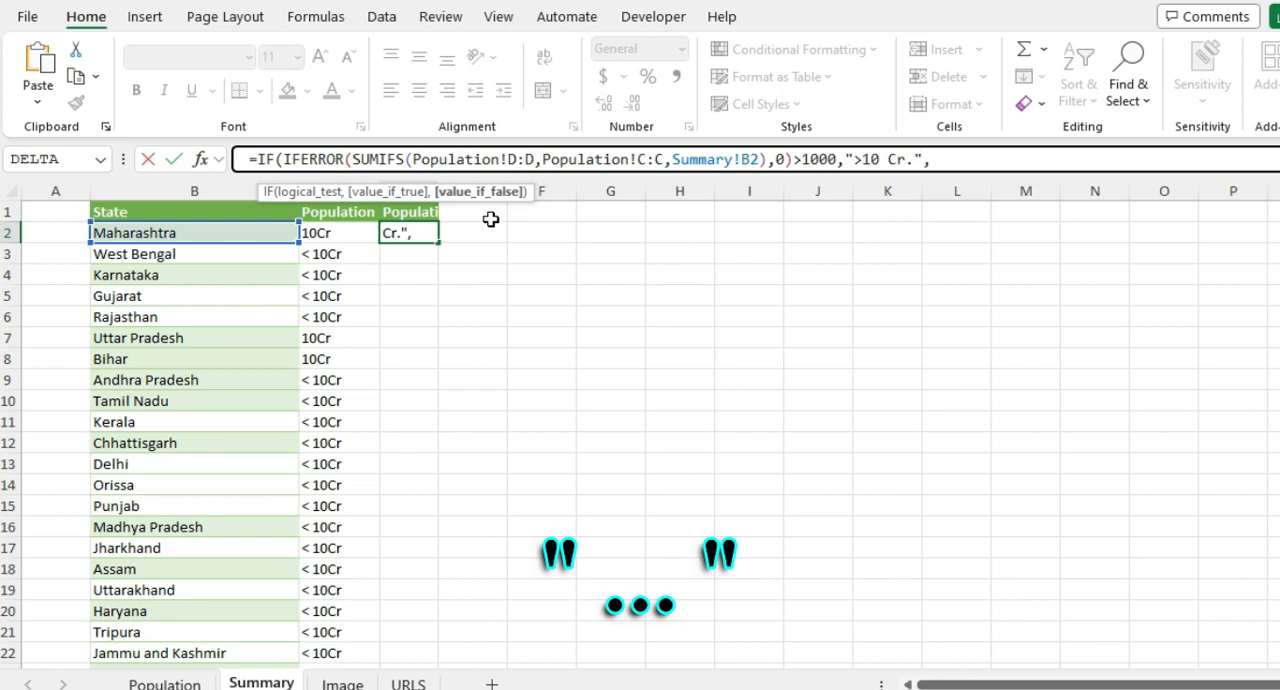
text("< 10Cr."))
key(Return)
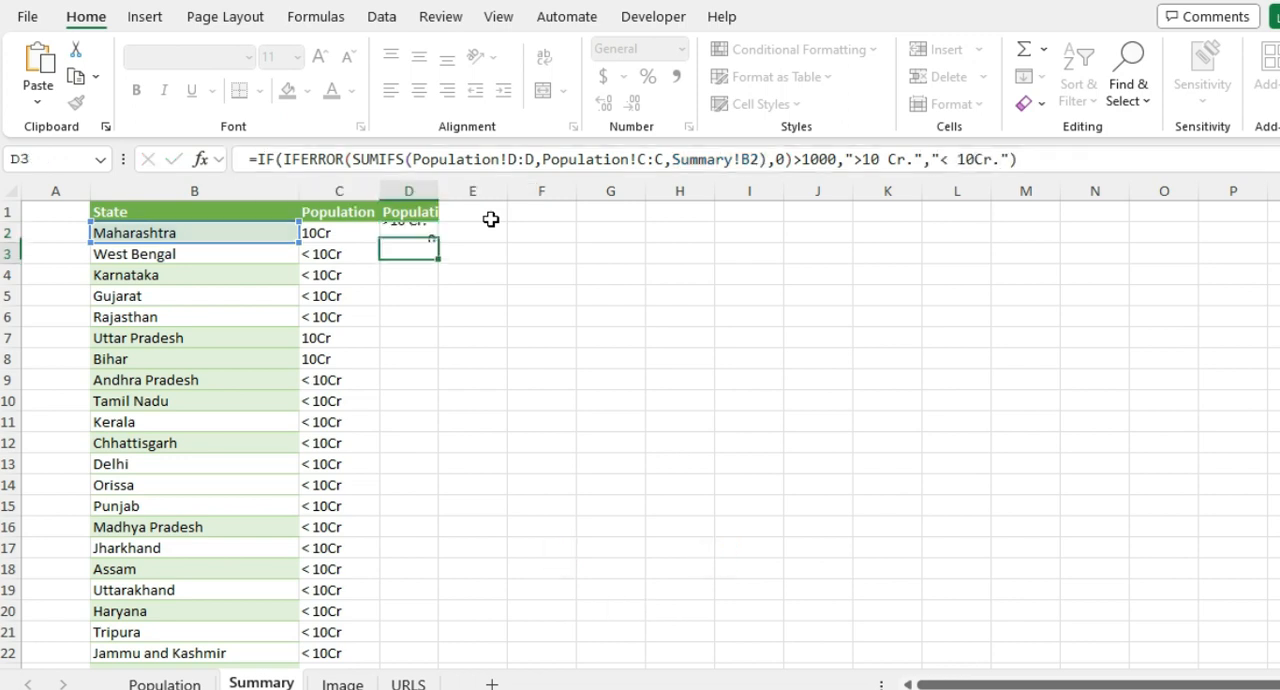
click(413, 234)
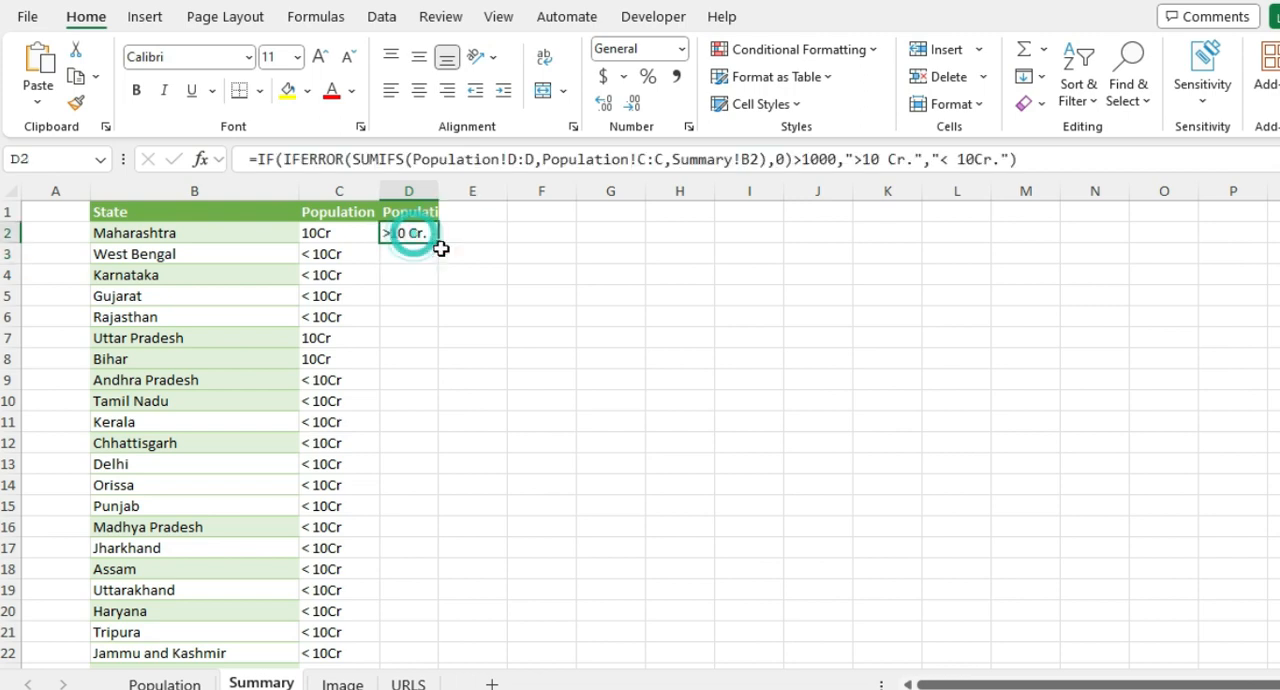
double_click(438, 243)
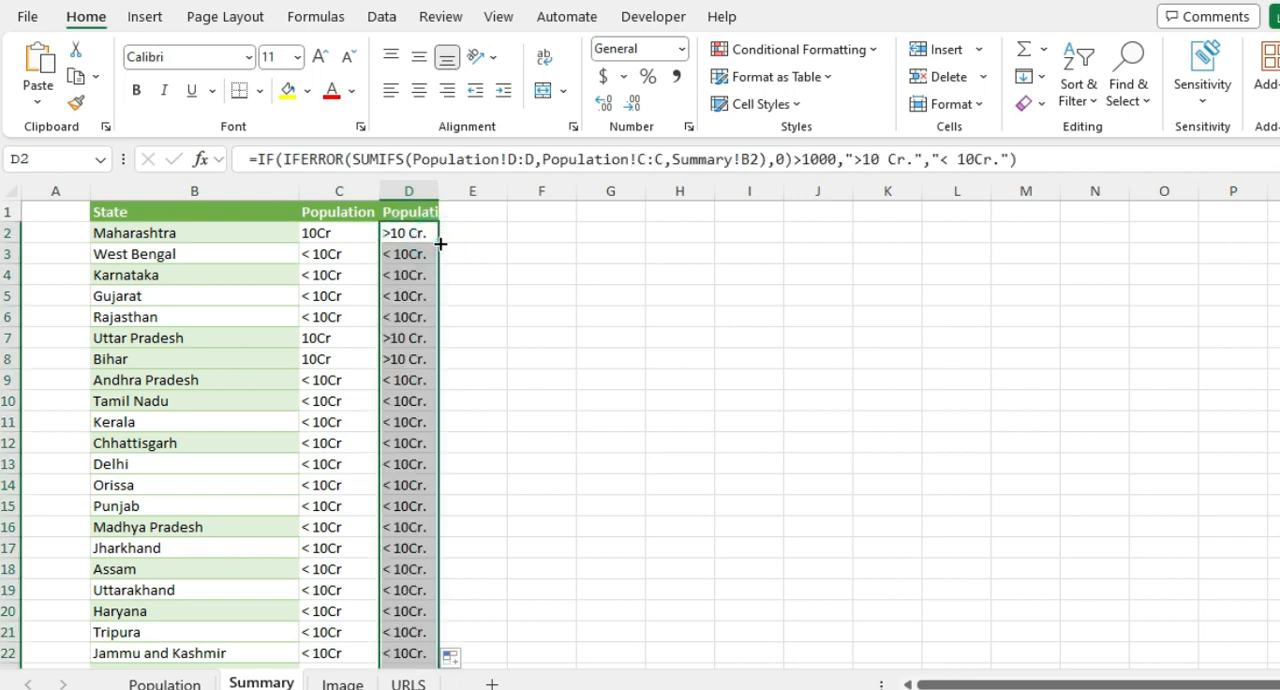
Step: Review the SUMIFS, IFERROR and IF parts of the nested formula in D2 without changing it
click(600, 159)
drag(352, 159, 778, 160)
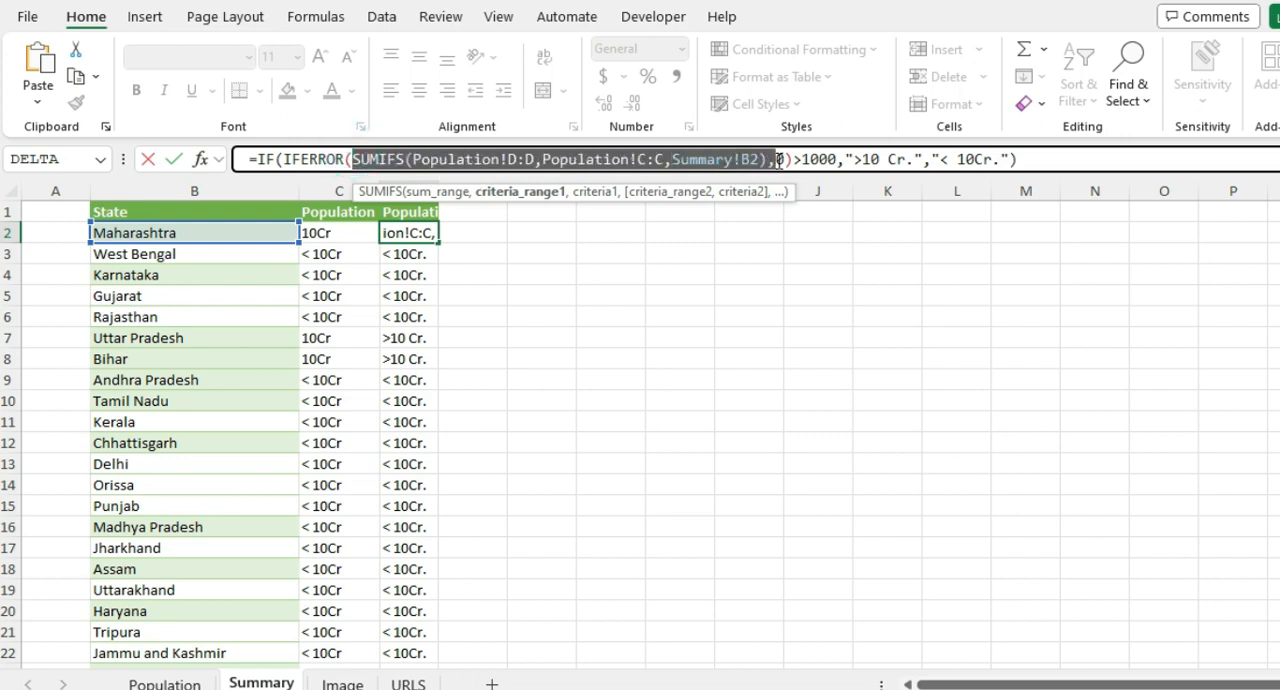
double_click(318, 159)
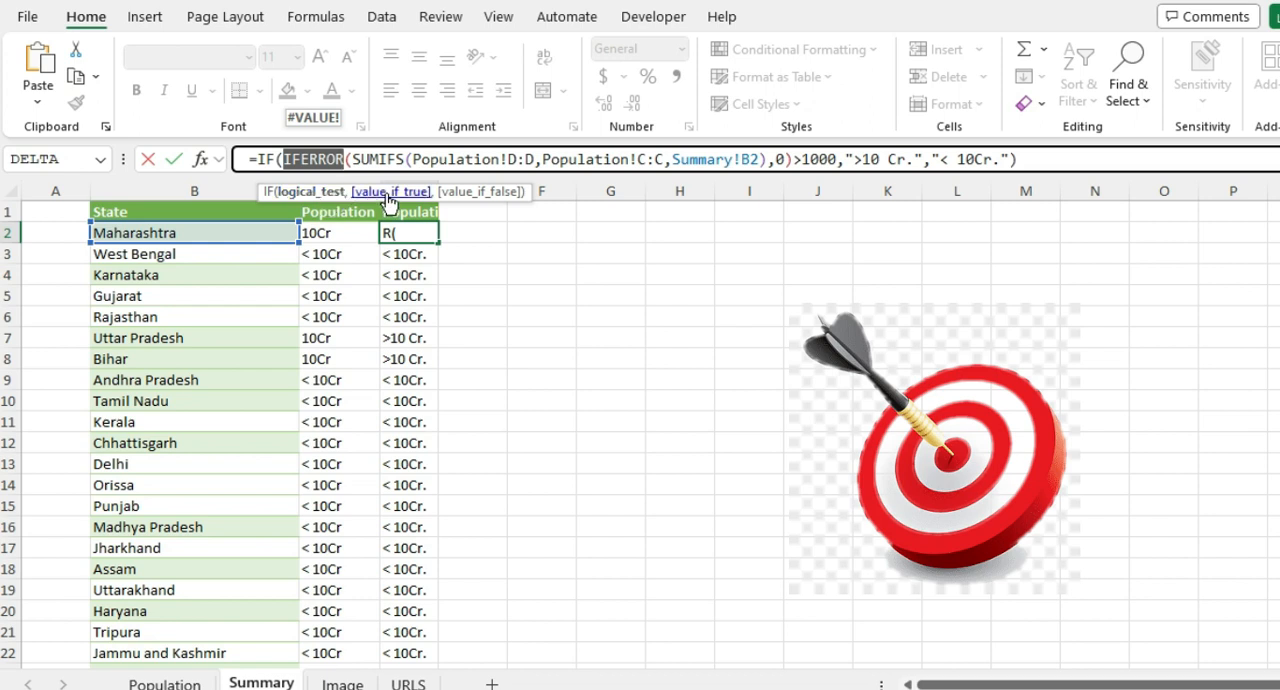
click(348, 159)
click(246, 159)
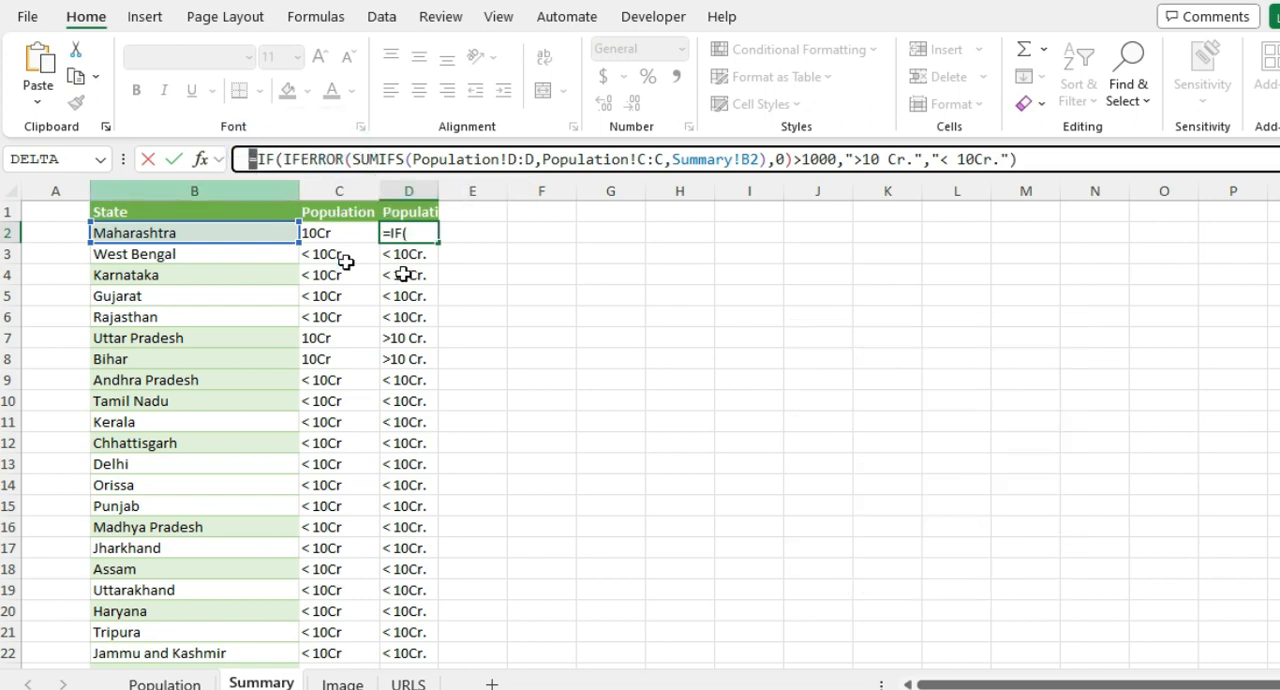
key(Return)
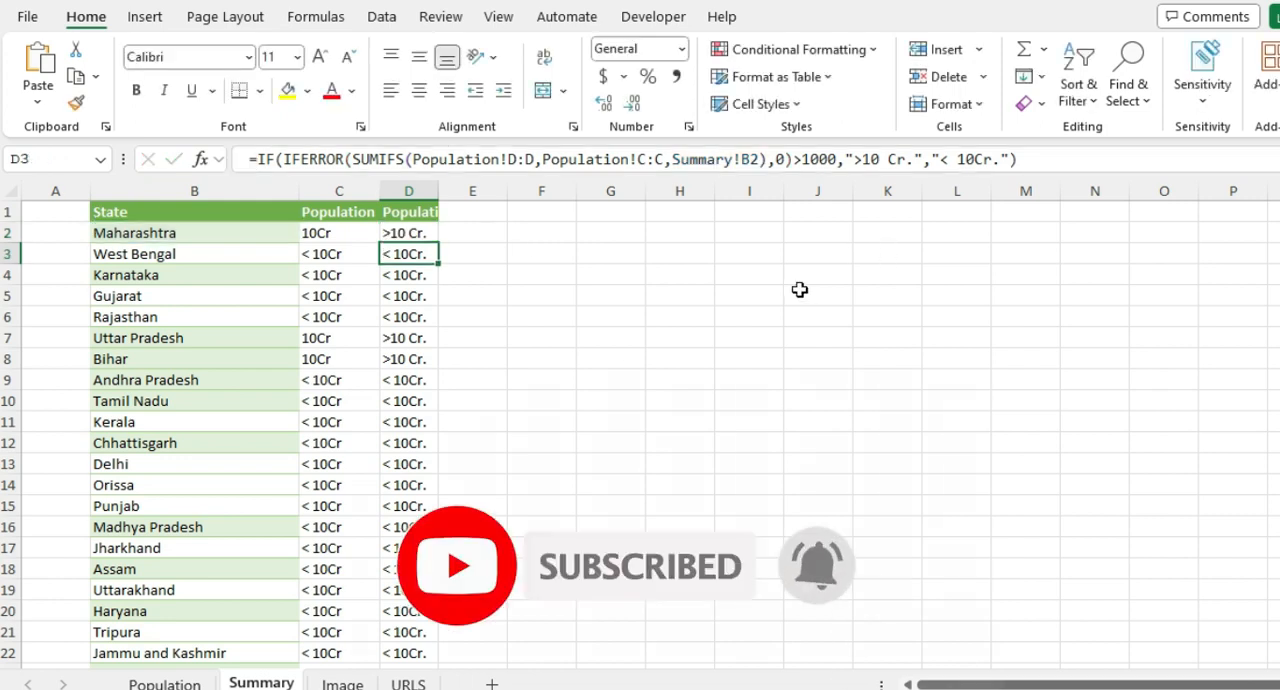